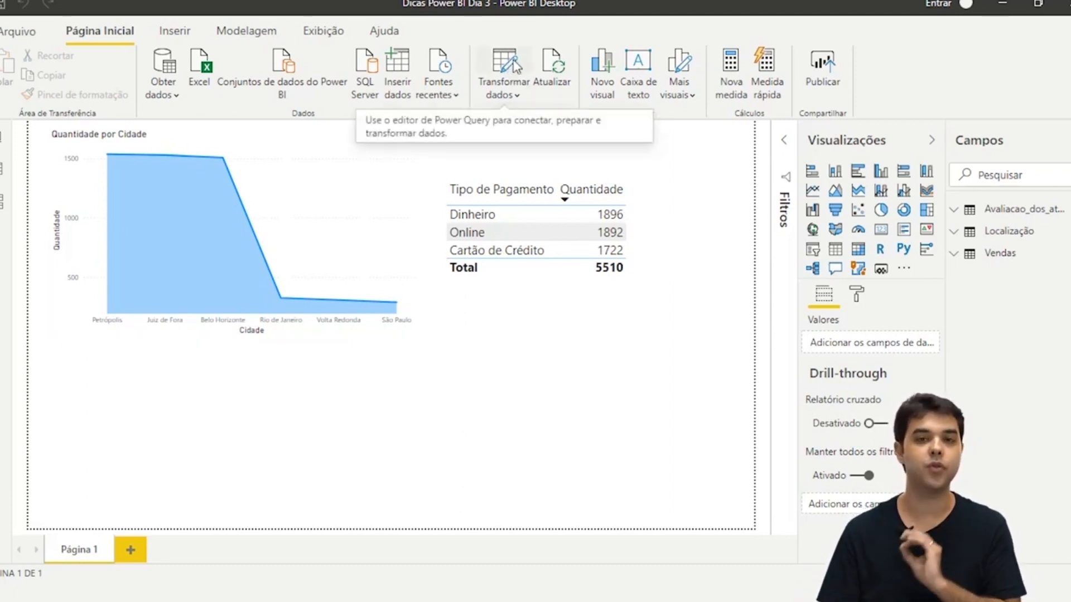
- Open the report's data in the Power Query Editor for transformation
{"action": "left_click", "coordinate": [515, 66]}
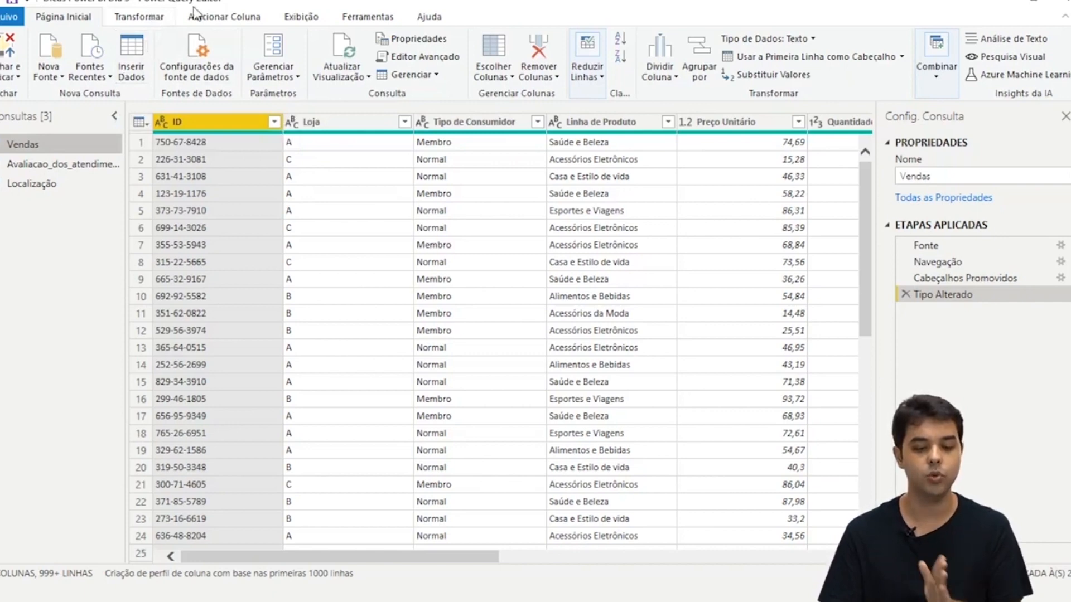
{"action": "left_click", "coordinate": [148, 17]}
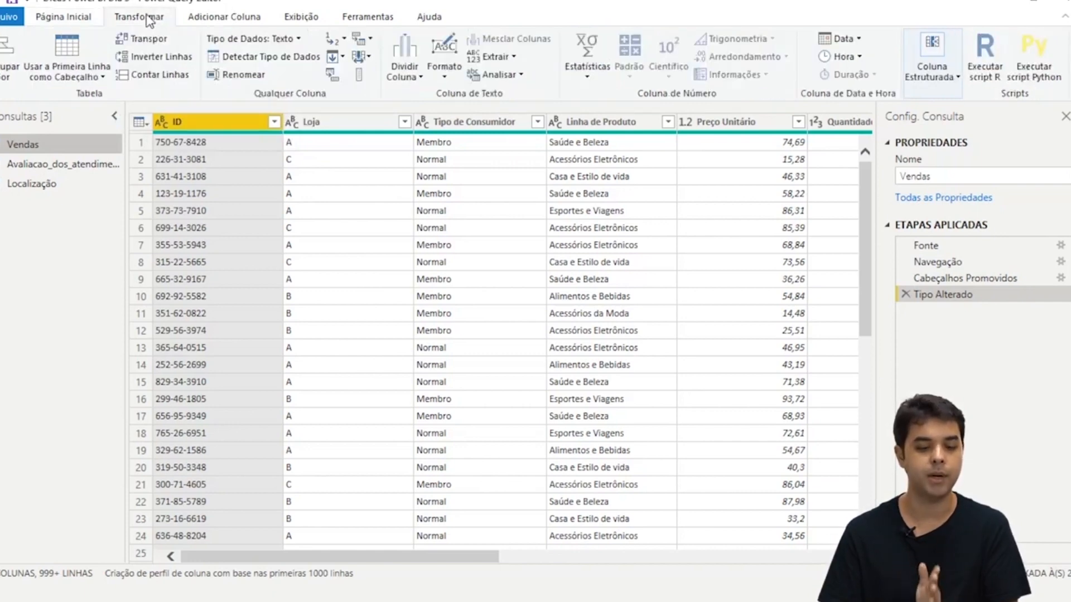
{"action": "left_click", "coordinate": [226, 17]}
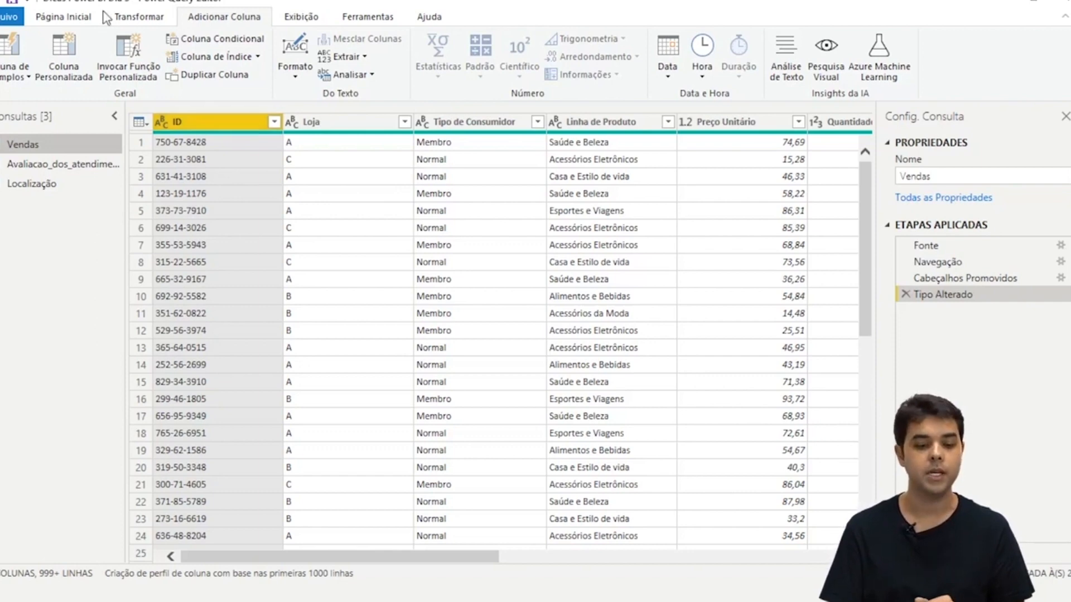
{"action": "left_click", "coordinate": [152, 18]}
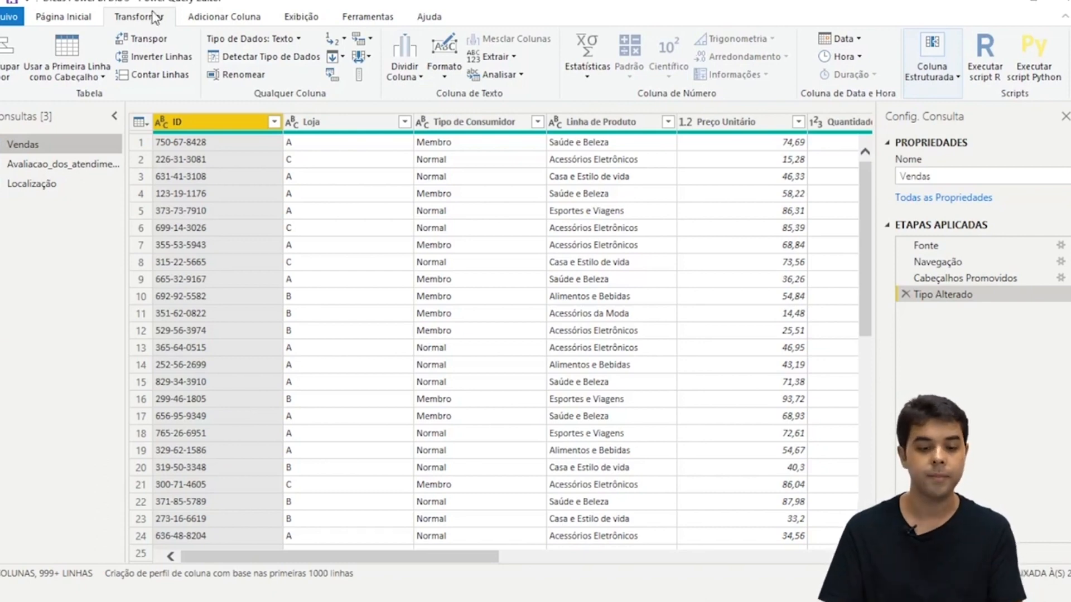
{"action": "left_click", "coordinate": [301, 20]}
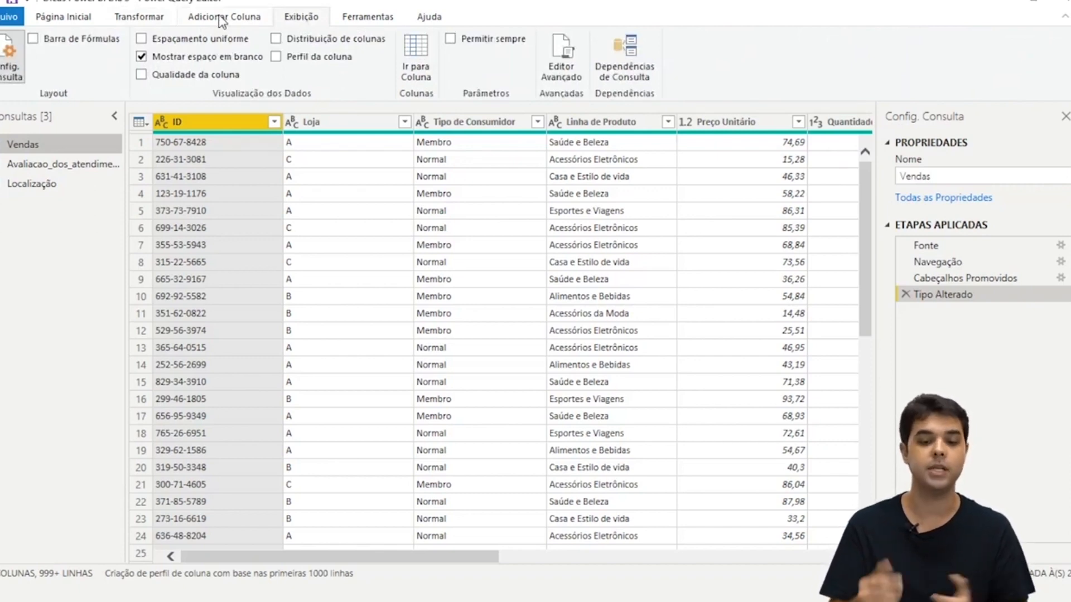
{"action": "left_click", "coordinate": [373, 19]}
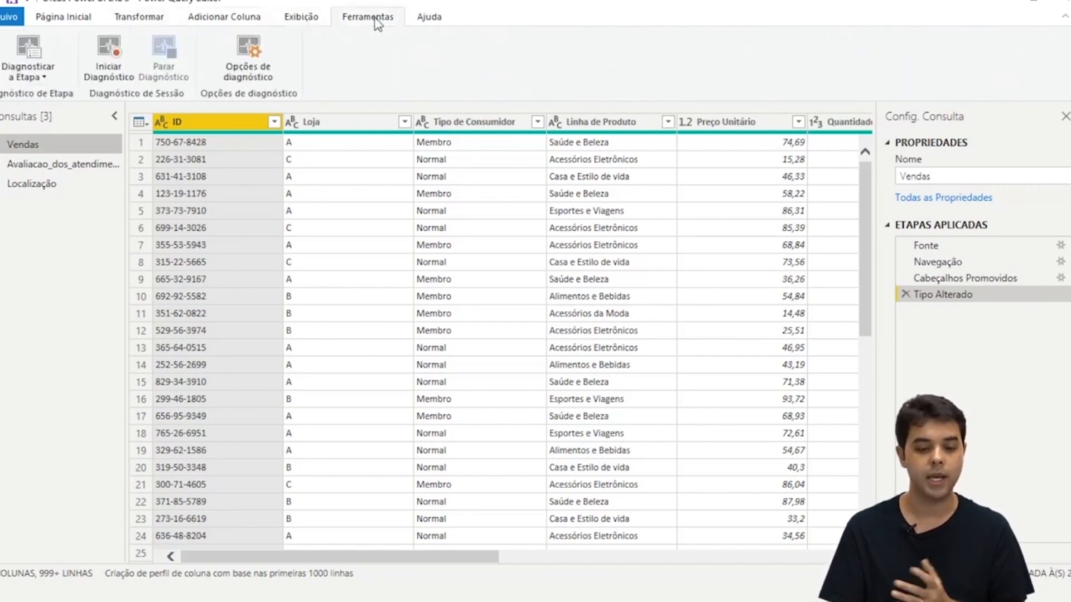
{"action": "left_click", "coordinate": [432, 19]}
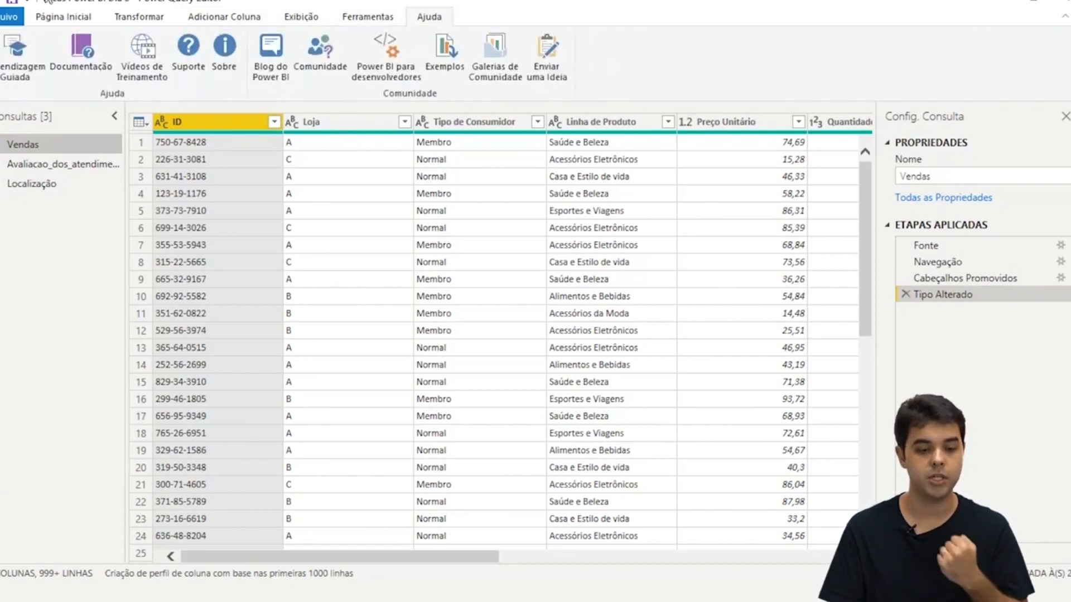
{"action": "left_click", "coordinate": [70, 20]}
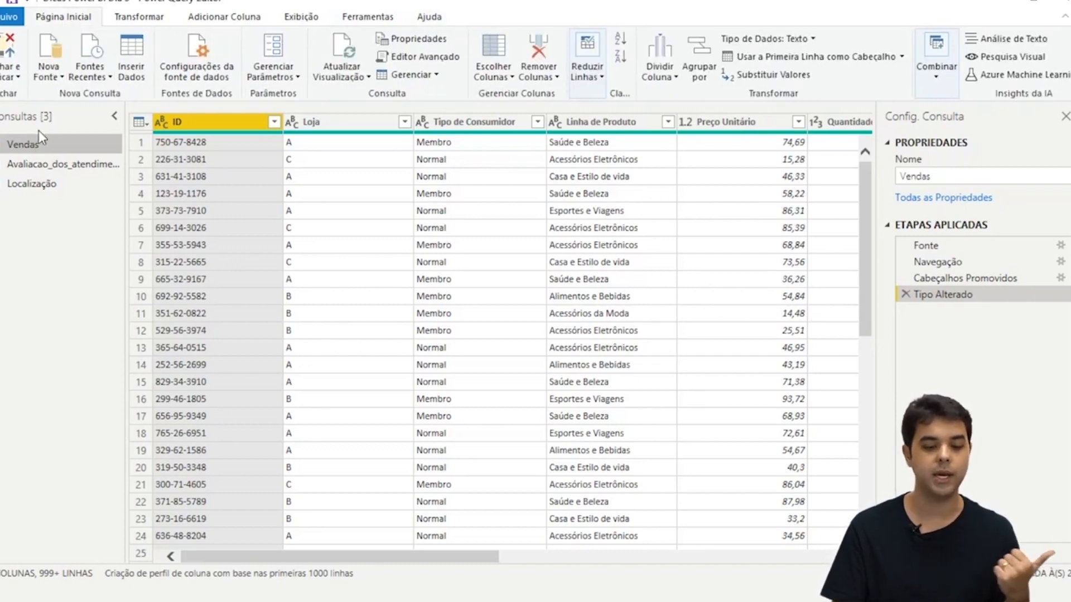
- Review the tables of the service evaluation and Localização queries and return to the Vendas query
{"action": "left_click", "coordinate": [66, 168]}
{"action": "left_click", "coordinate": [58, 180]}
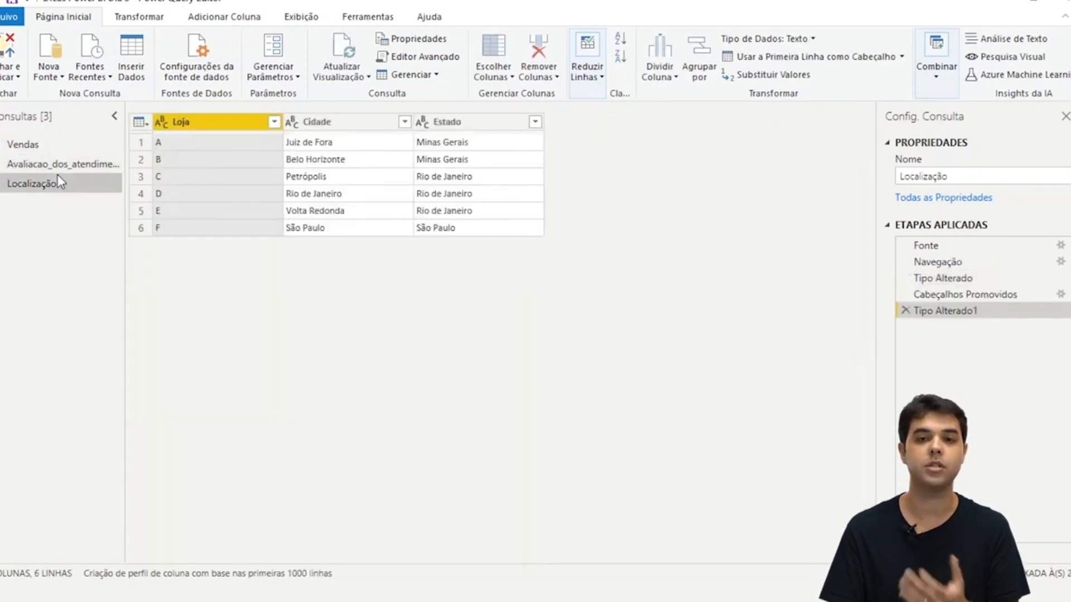
{"action": "left_click", "coordinate": [60, 149]}
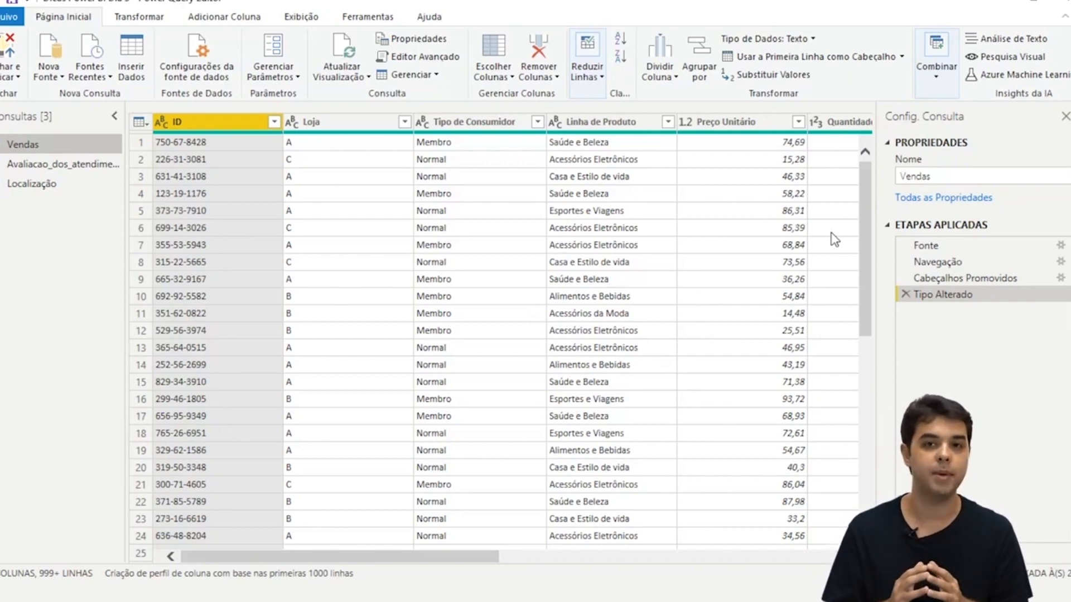
{"action": "left_click", "coordinate": [945, 177]}
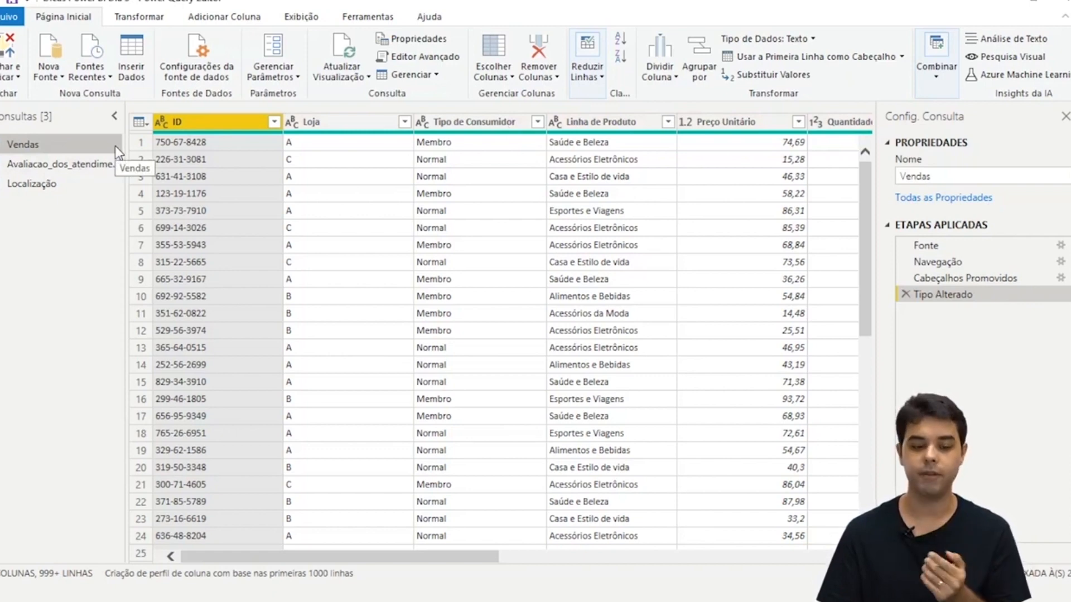
- Add an index column starting from 1 to the Vendas query
{"action": "left_click", "coordinate": [140, 145]}
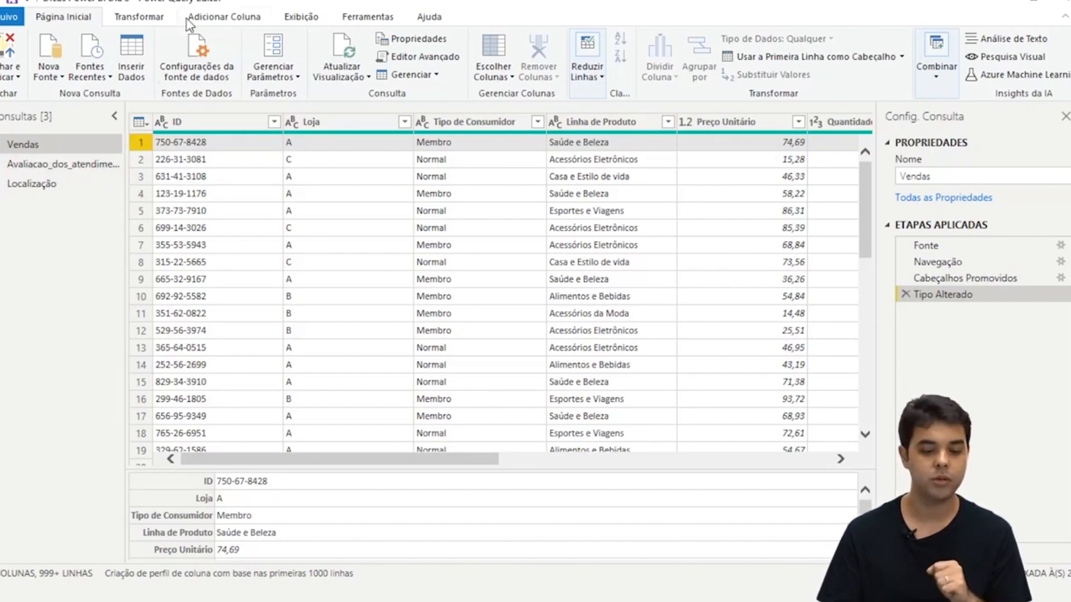
{"action": "left_click", "coordinate": [224, 15]}
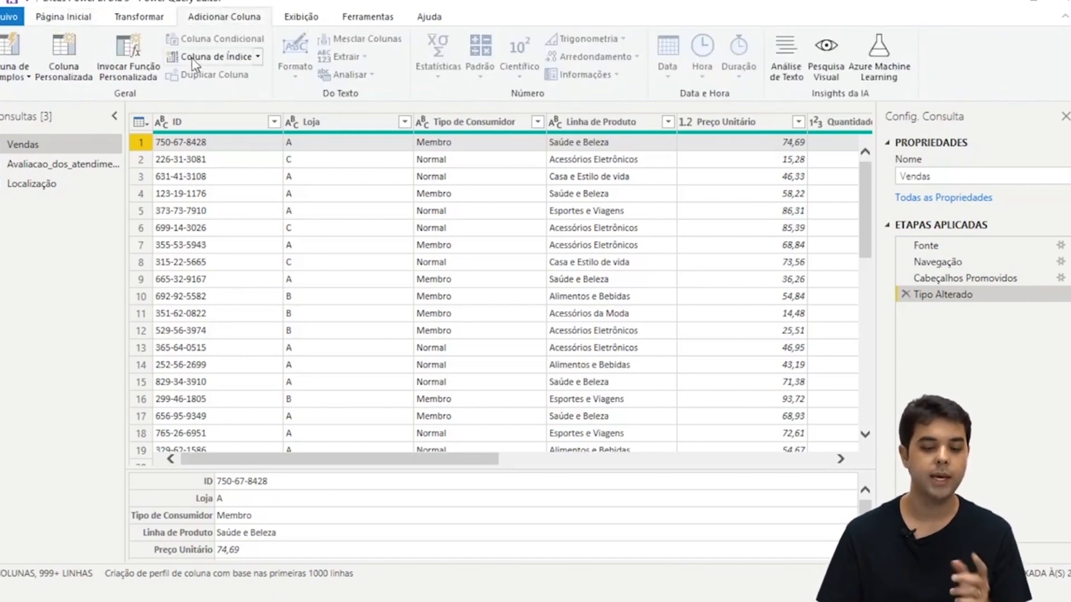
{"action": "left_click", "coordinate": [259, 57]}
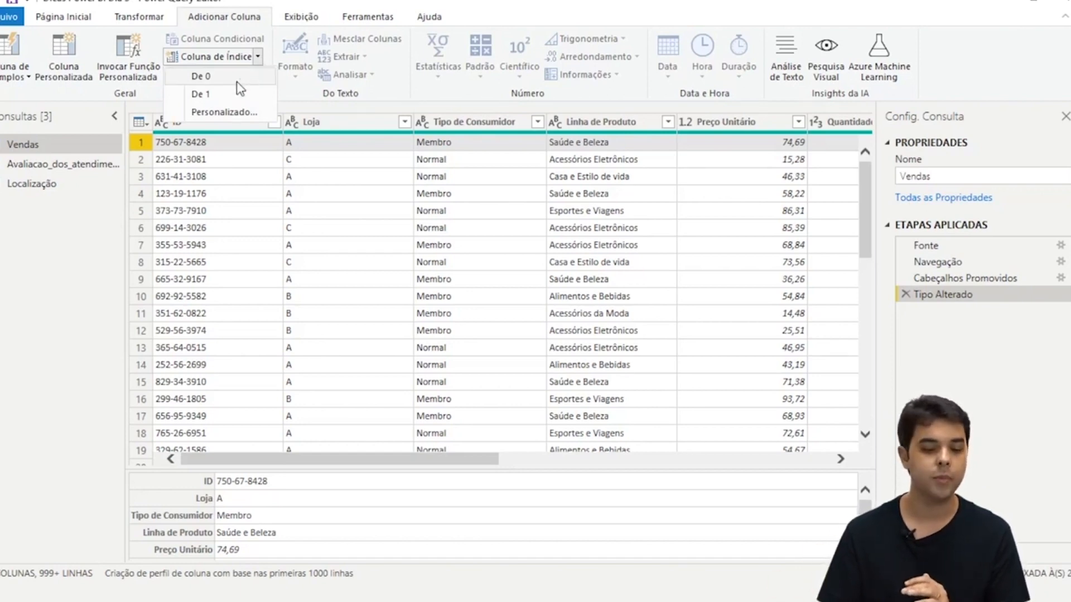
{"action": "left_click", "coordinate": [231, 96]}
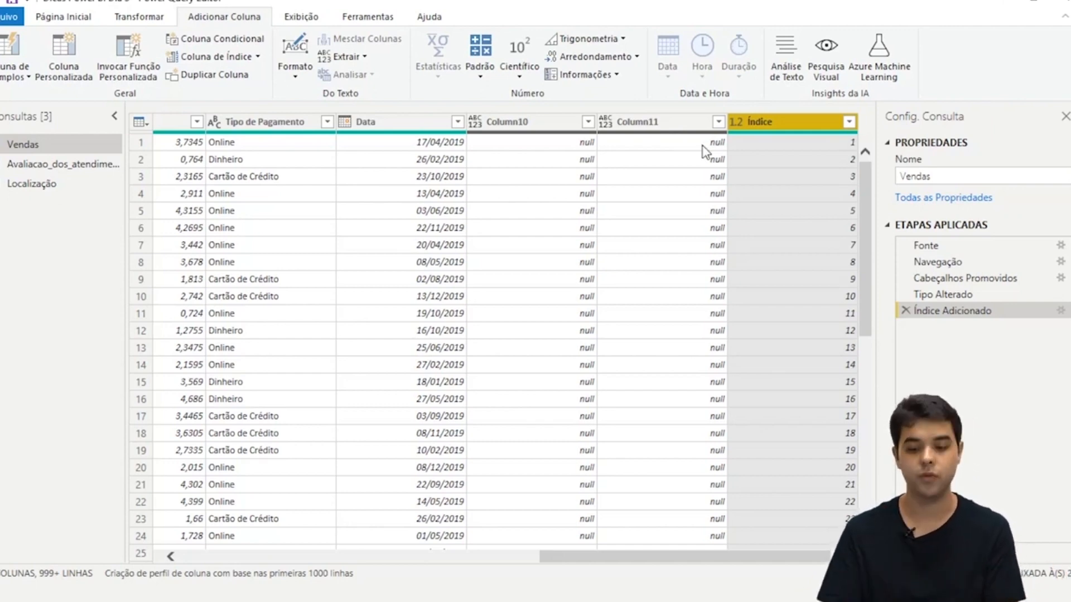
- Move the Índice column to the beginning of the Vendas table
{"action": "left_click_drag", "start_coordinate": [802, 118], "coordinate": [474, 124]}
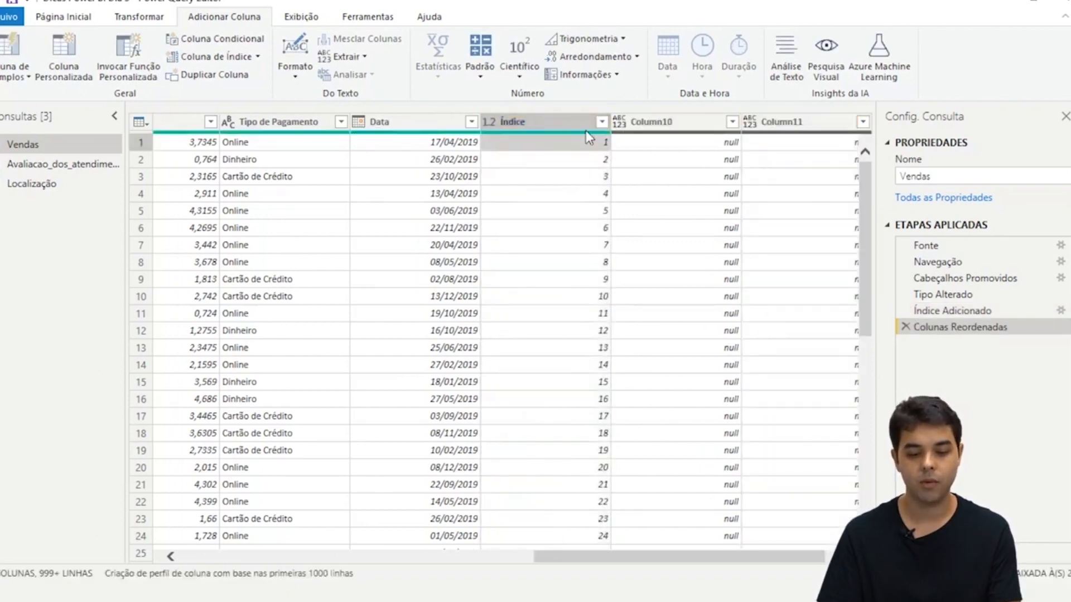
{"action": "left_click", "coordinate": [539, 123]}
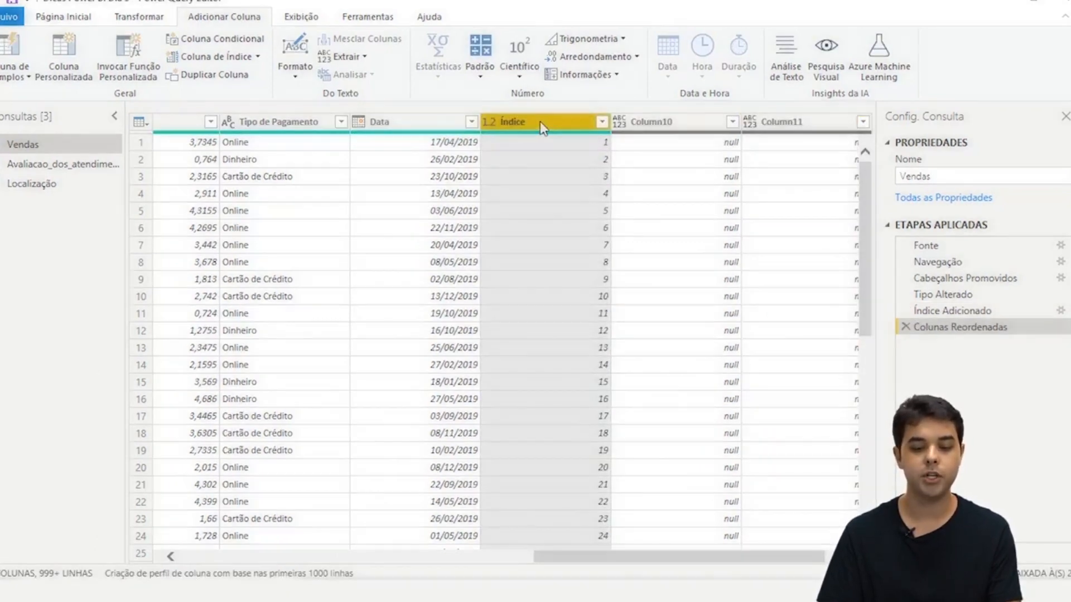
{"action": "right_click", "coordinate": [540, 121]}
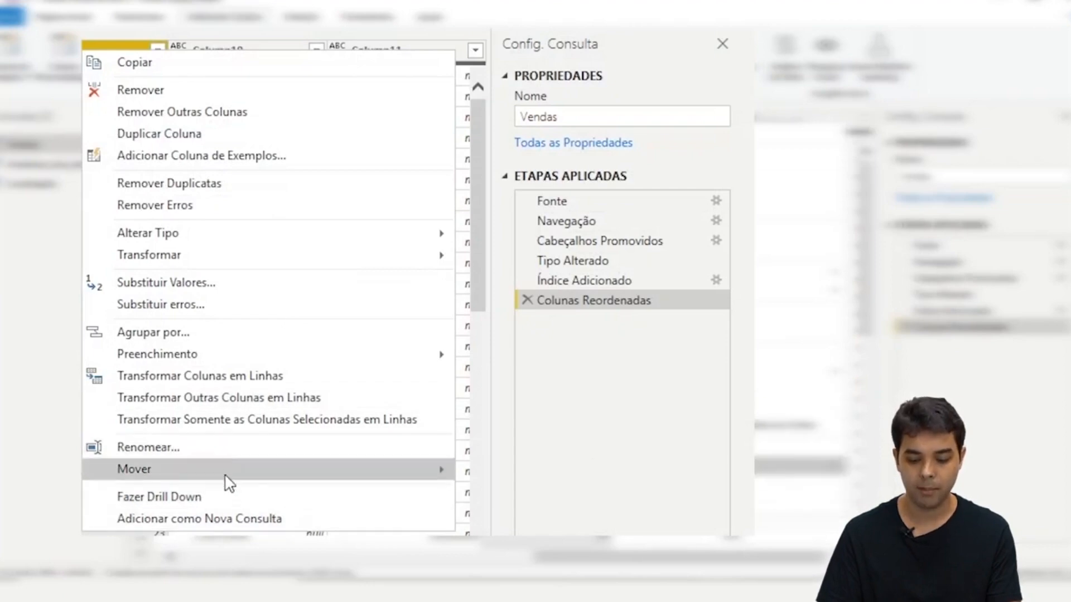
{"action": "mouse_move", "coordinate": [228, 475]}
{"action": "left_click", "coordinate": [509, 505]}
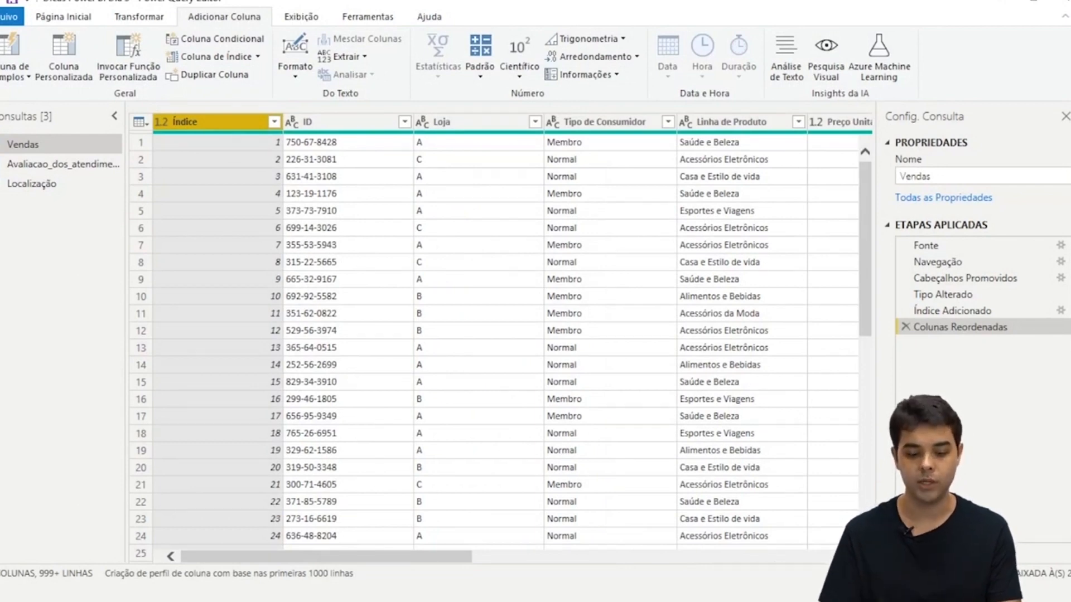
- Remove the empty columns Column10 and Column11 from the Vendas table
{"action": "left_click_drag", "start_coordinate": [399, 561], "coordinate": [816, 562]}
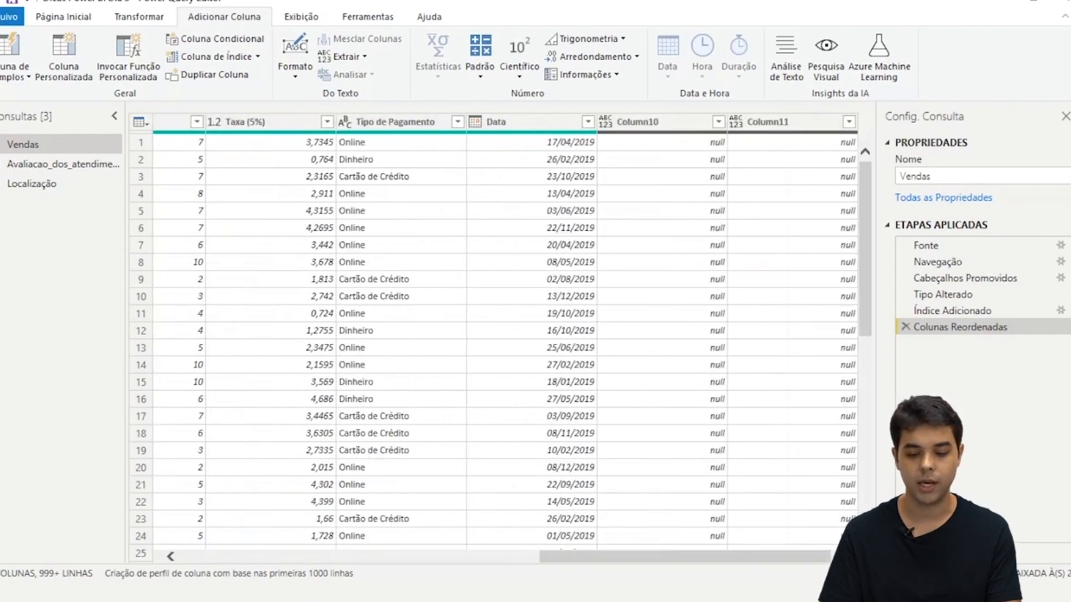
{"action": "left_click", "coordinate": [692, 131]}
{"action": "left_click", "coordinate": [798, 127], "text": "ctrl"}
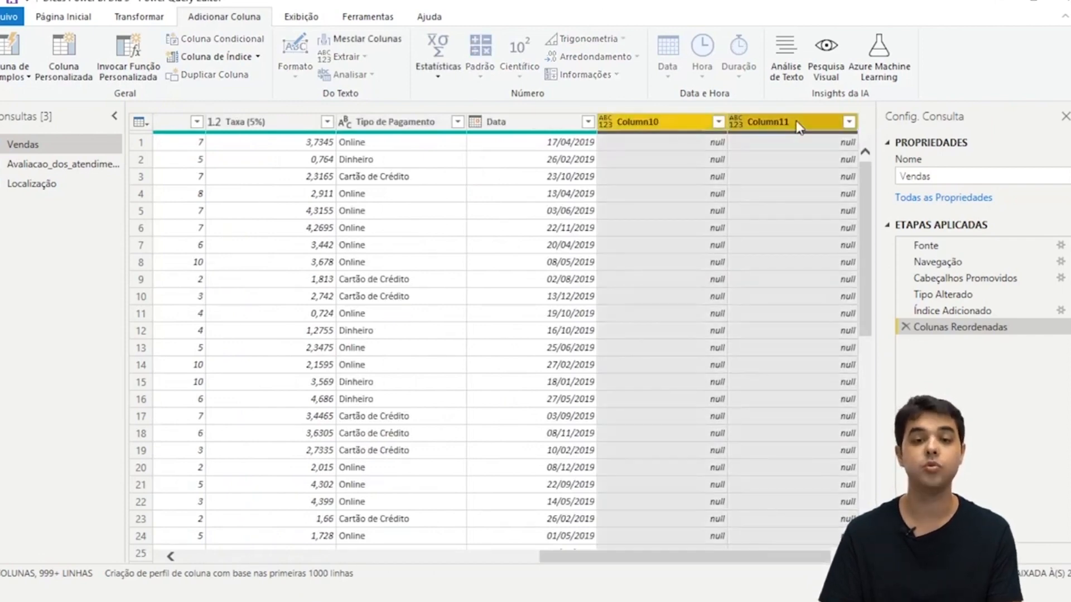
{"action": "right_click", "coordinate": [682, 129]}
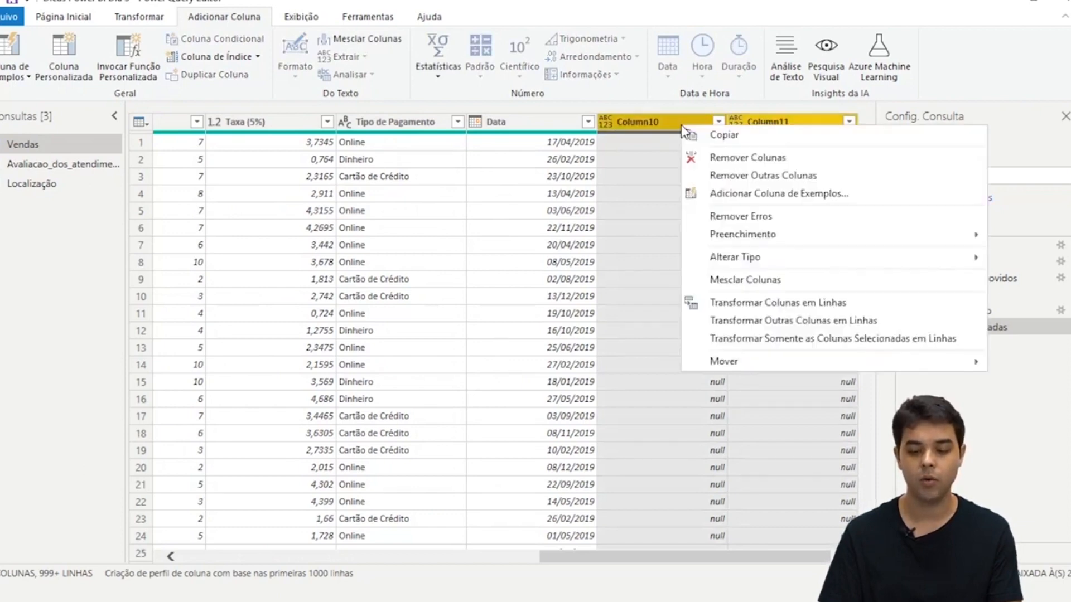
{"action": "left_click", "coordinate": [734, 164]}
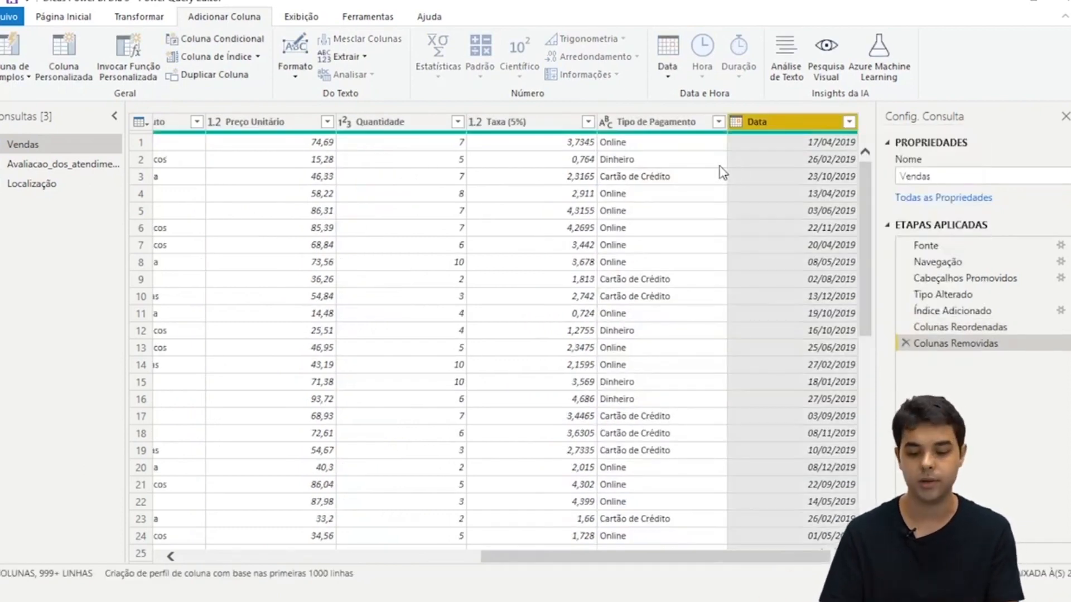
{"action": "left_click_drag", "start_coordinate": [705, 559], "coordinate": [399, 560]}
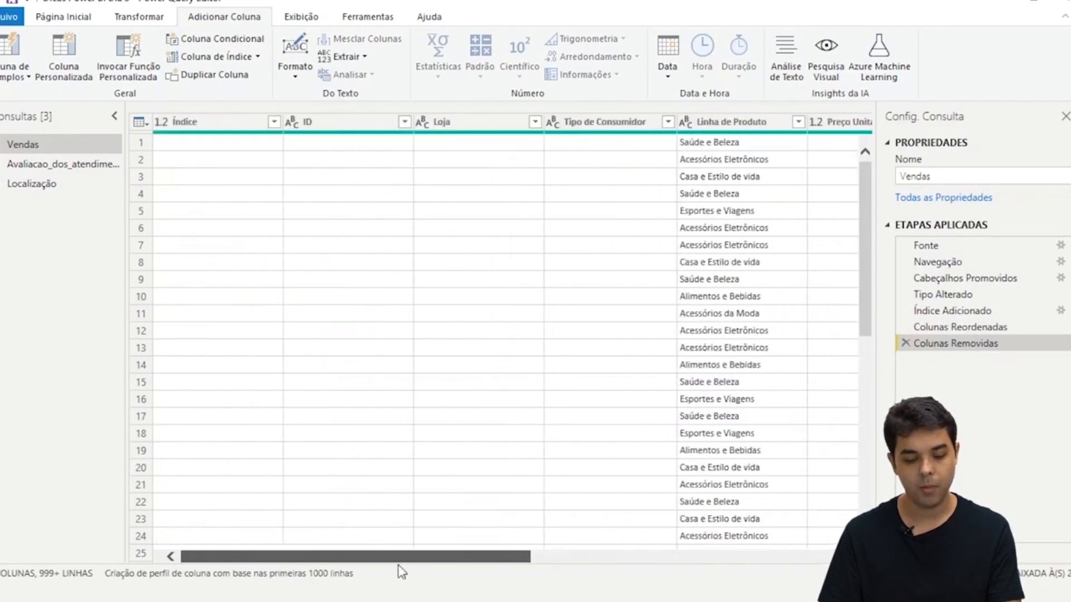
- Replace the value Minas Gerais with MG in the Estado column of the Localização query
{"action": "left_click", "coordinate": [48, 185]}
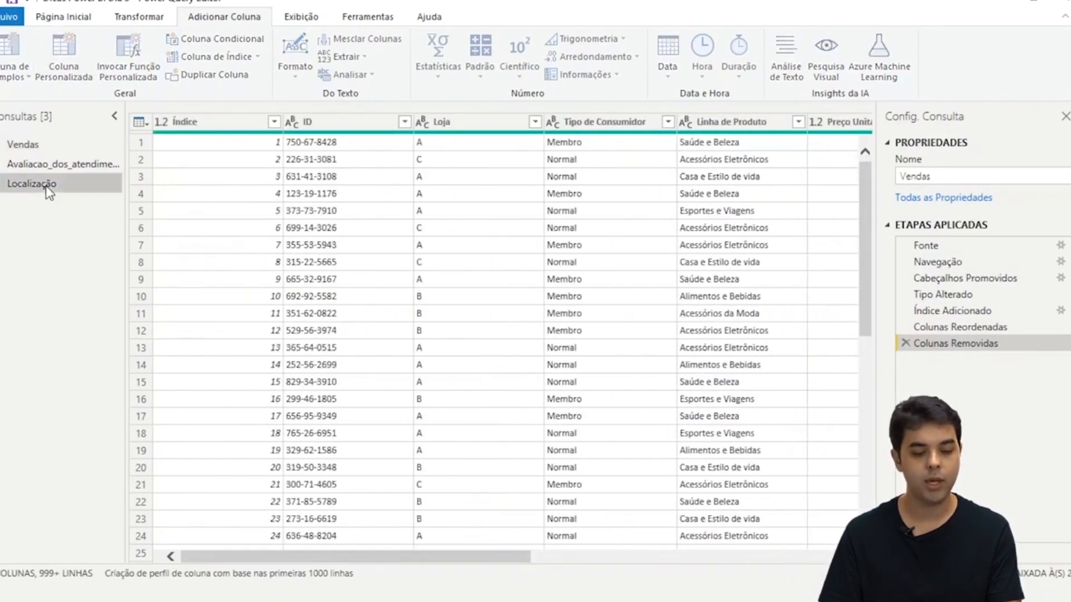
{"action": "left_click", "coordinate": [343, 129]}
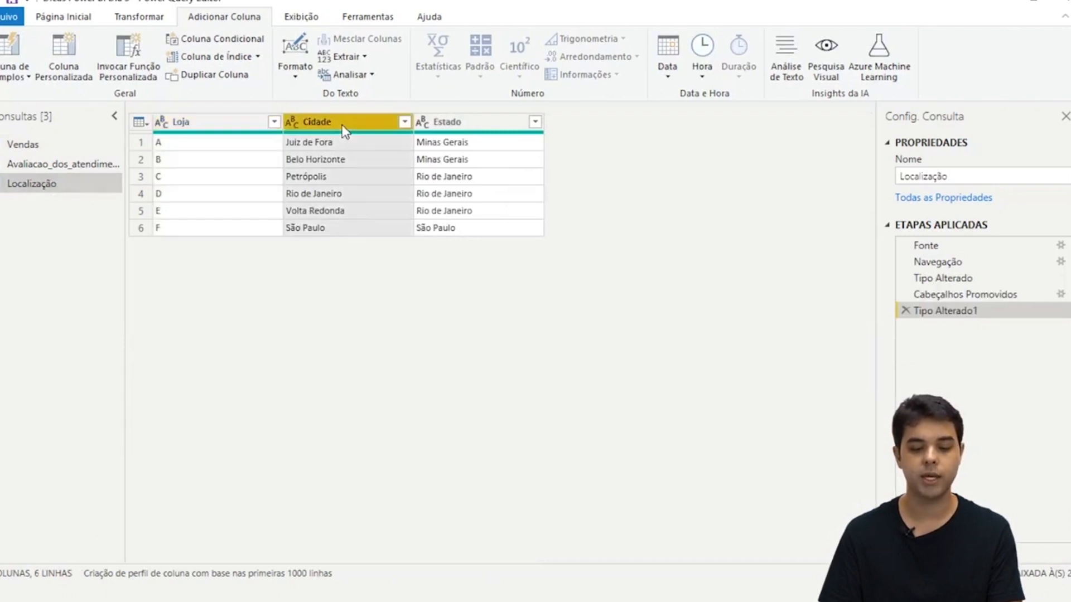
{"action": "left_click", "coordinate": [494, 133]}
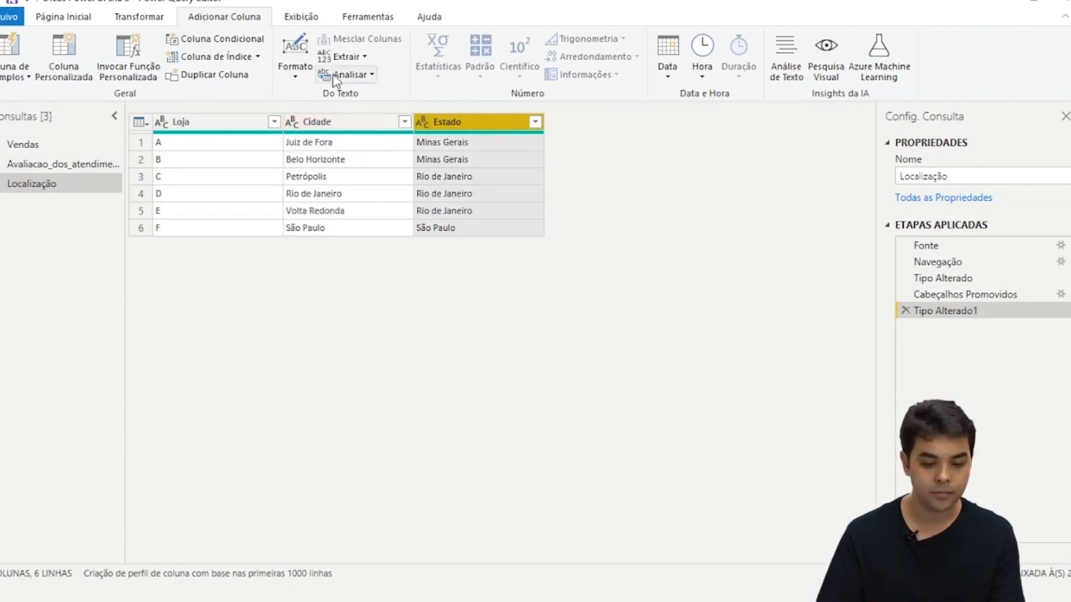
{"action": "left_click", "coordinate": [156, 23]}
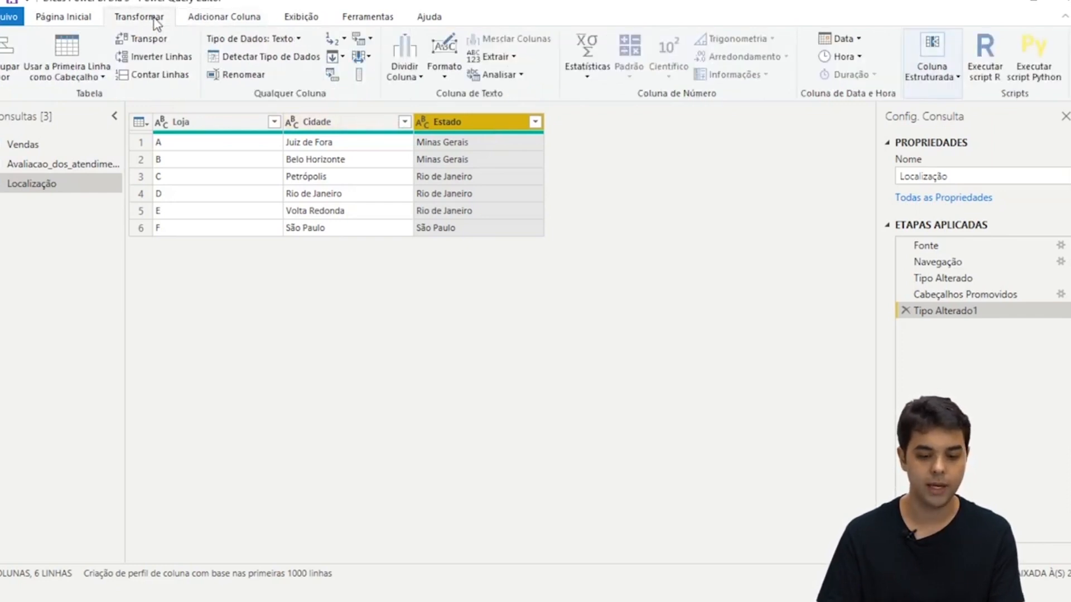
{"action": "left_click", "coordinate": [331, 48]}
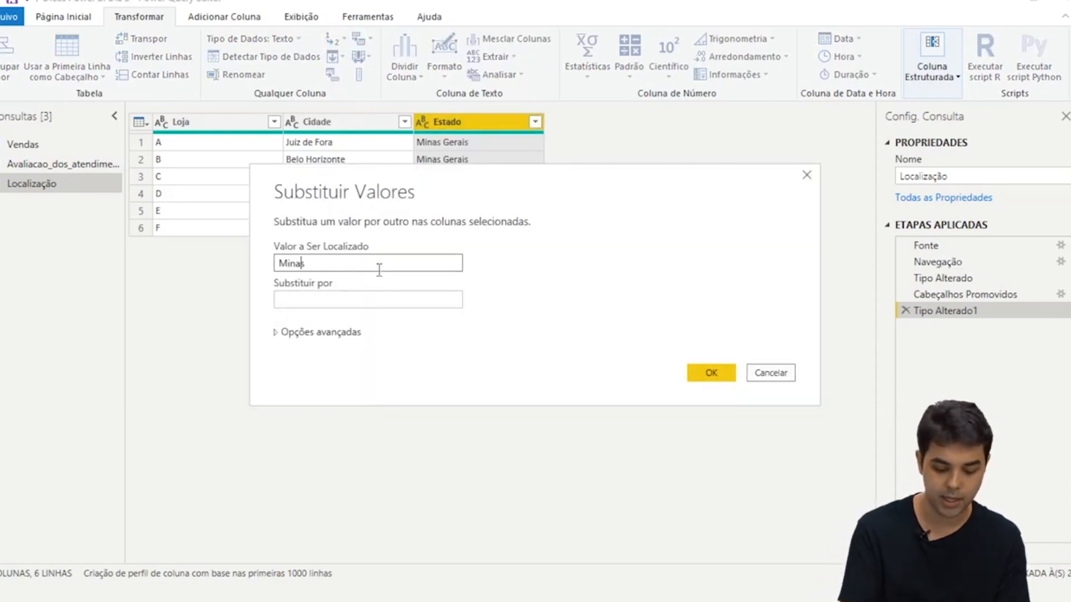
{"action": "left_click", "coordinate": [374, 301]}
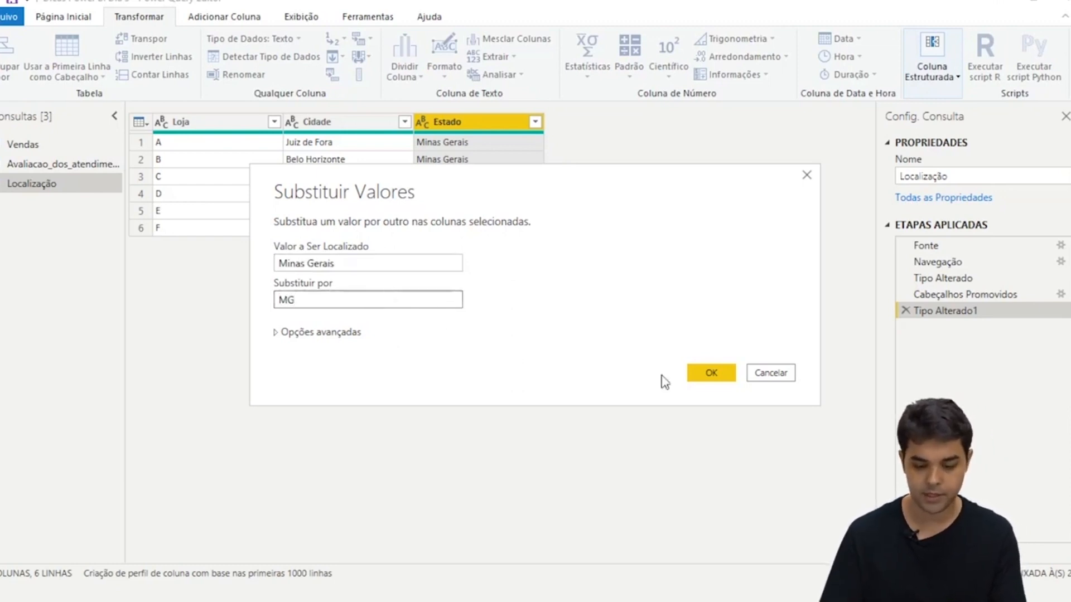
{"action": "left_click", "coordinate": [712, 373]}
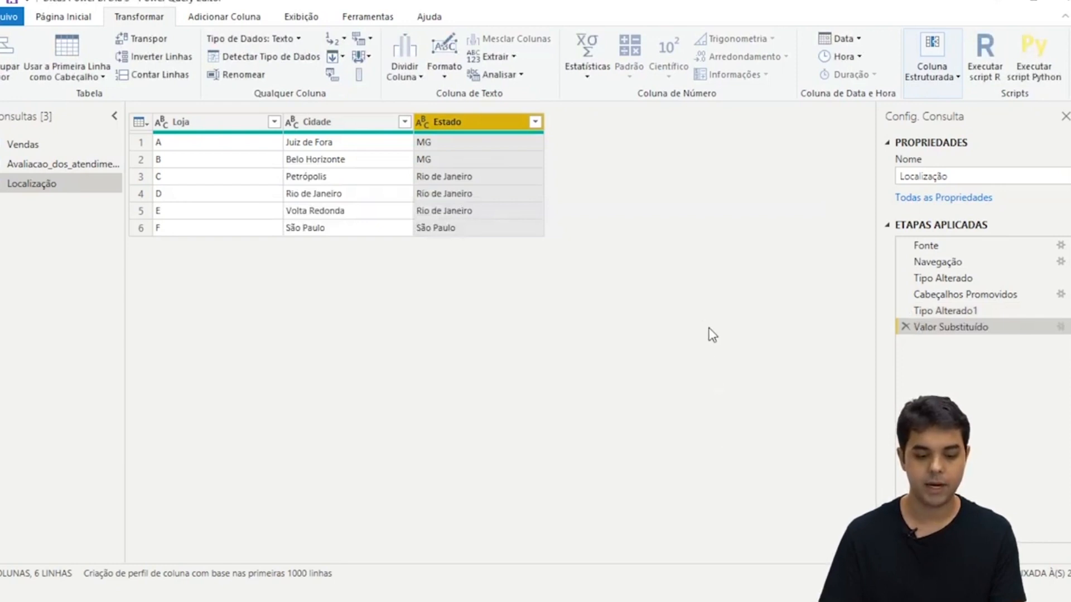
- Replace the value Rio de Janeiro with RJ in the Estado column
{"action": "left_click", "coordinate": [329, 41]}
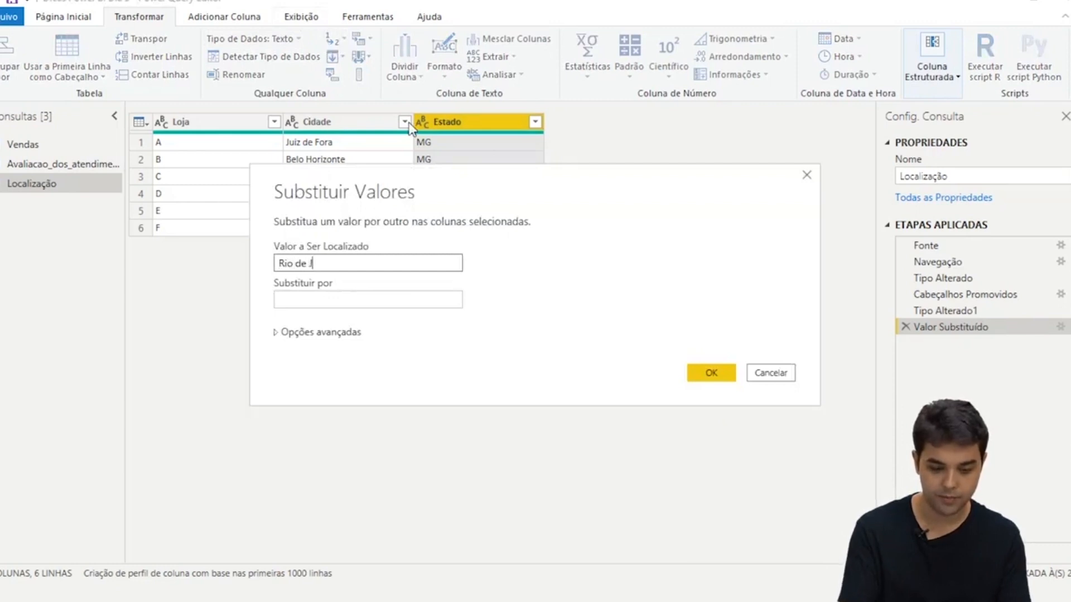
{"action": "key", "text": "Tab"}
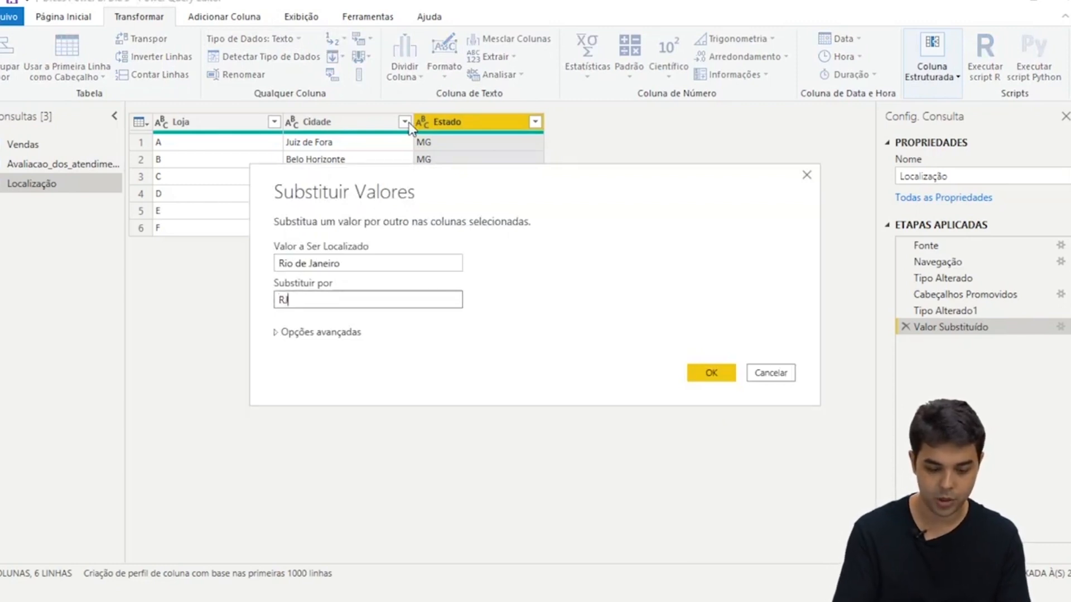
{"action": "key", "text": "Return"}
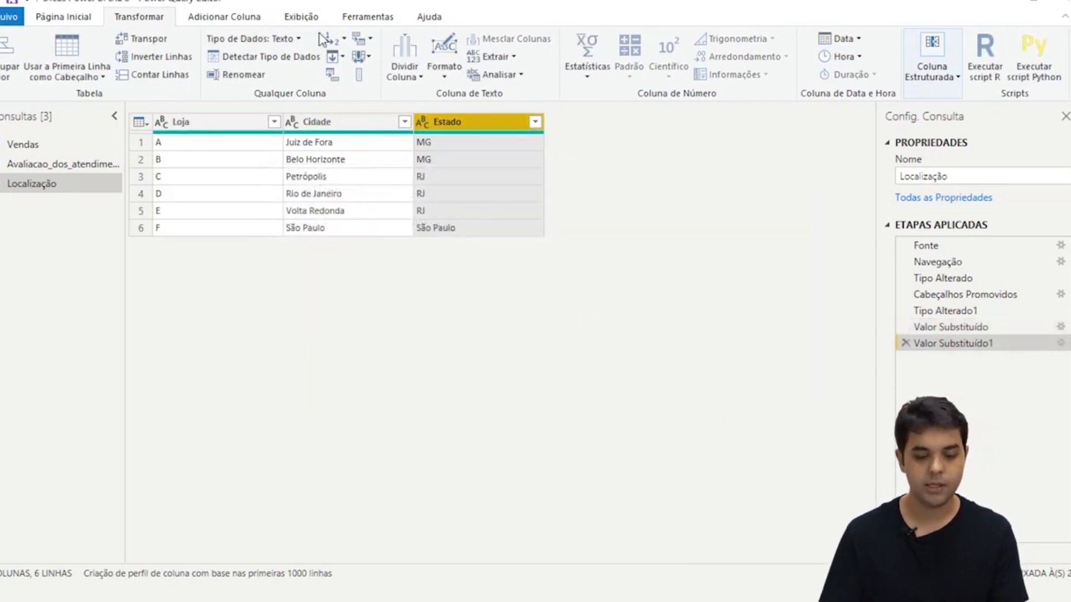
- Replace the value São Paulo with SP in the Estado column
{"action": "left_click", "coordinate": [333, 41]}
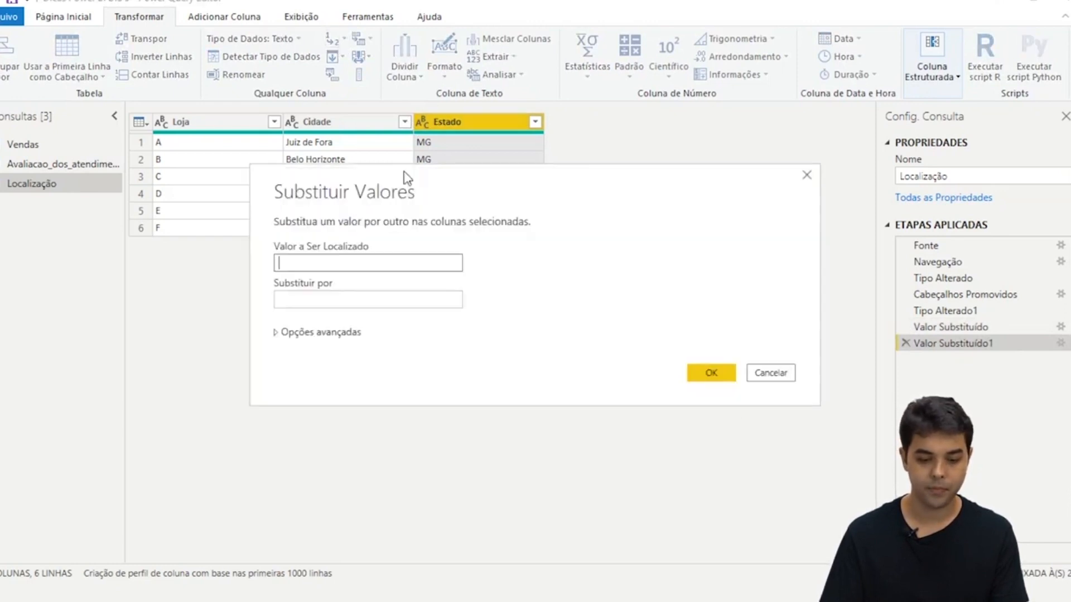
{"action": "type", "text": "São "}
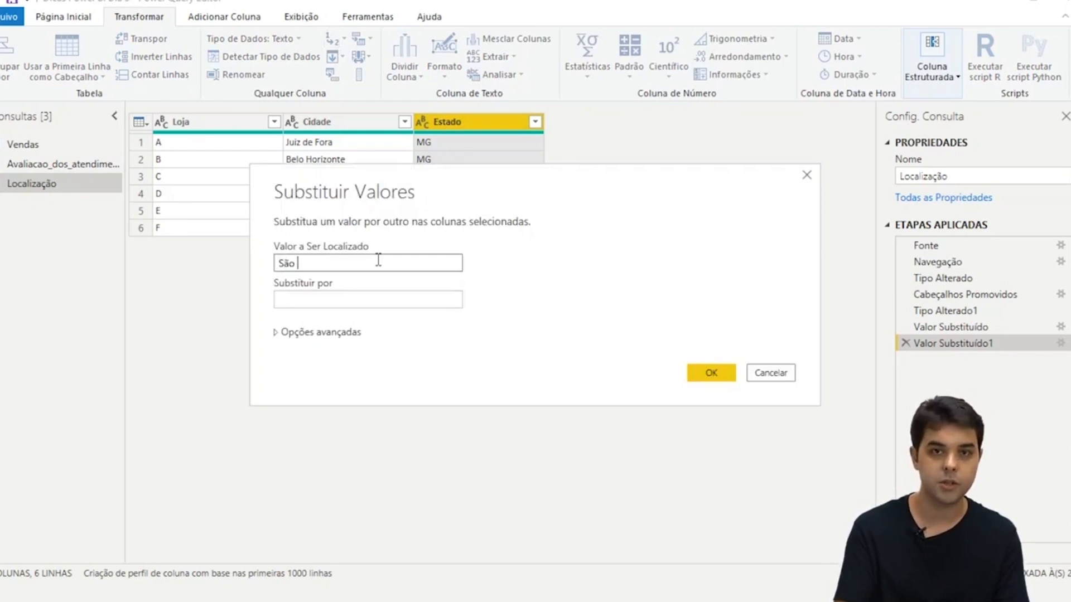
{"action": "type", "text": "Paulo"}
{"action": "key", "text": "Tab"}
{"action": "type", "text": "SP"}
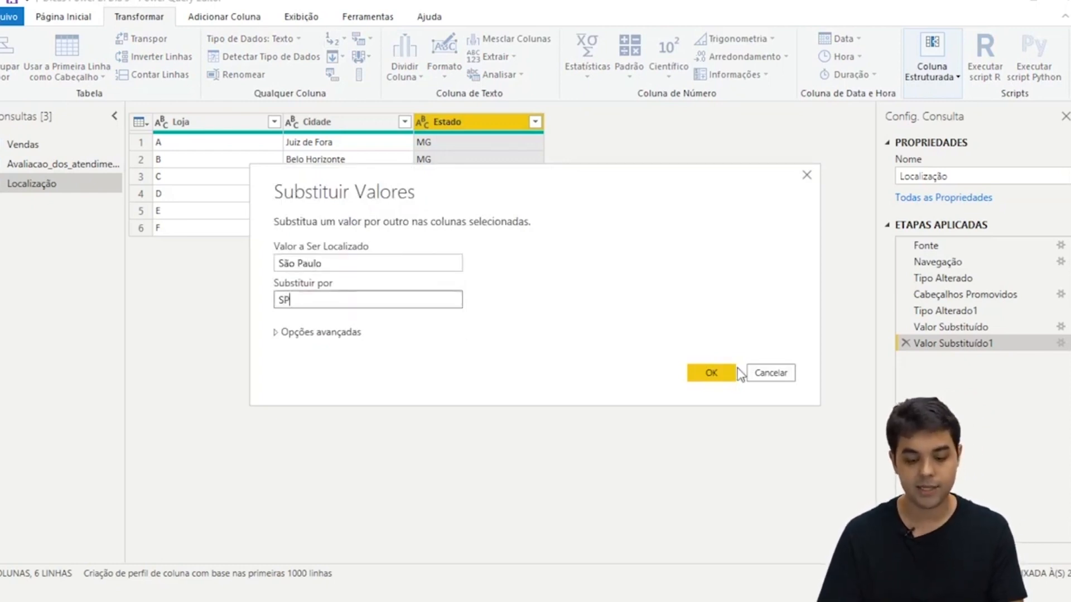
{"action": "left_click", "coordinate": [712, 373]}
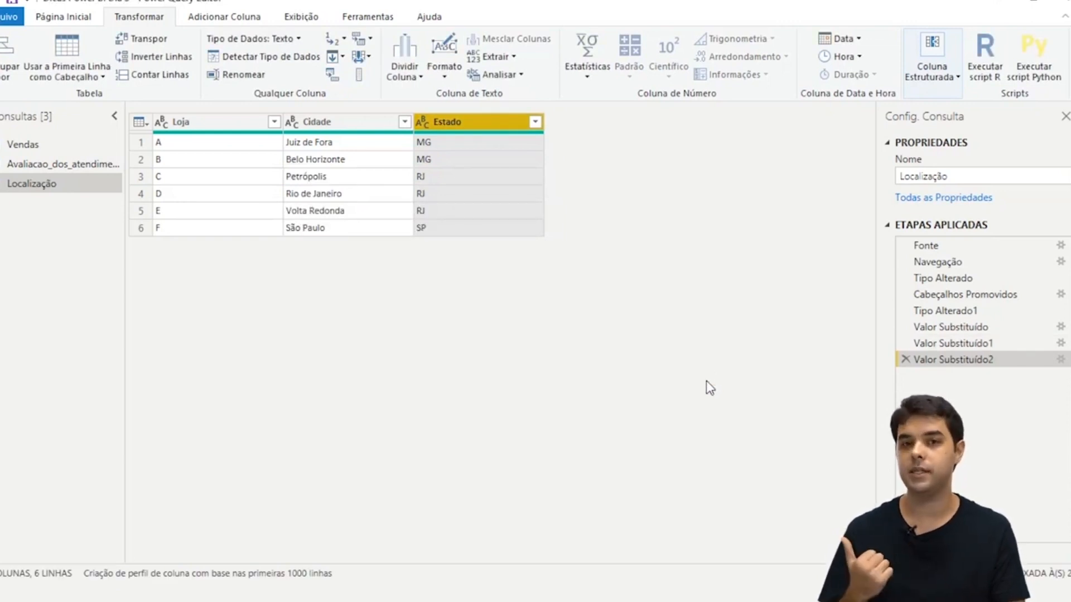
- Review the Estado column at each of the three value-replacement steps applied to the Localização query
{"action": "mouse_move", "coordinate": [956, 343]}
{"action": "left_mouse_down"}
{"action": "mouse_move", "coordinate": [965, 357]}
{"action": "mouse_move", "coordinate": [909, 278]}
{"action": "mouse_move", "coordinate": [997, 382]}
{"action": "mouse_move", "coordinate": [965, 329]}
{"action": "left_mouse_up"}
{"action": "left_click", "coordinate": [965, 329]}
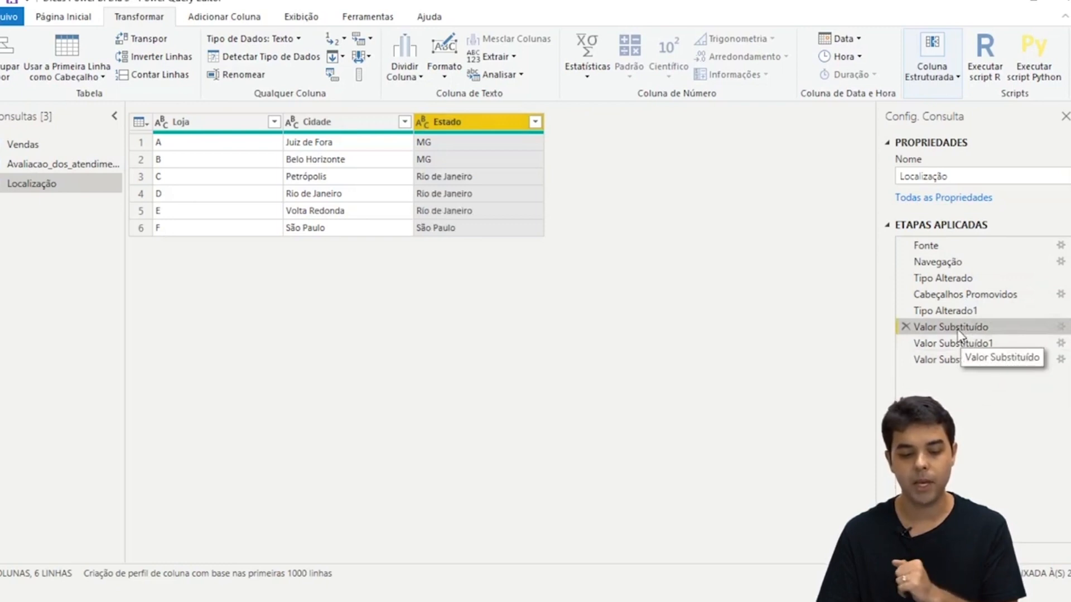
{"action": "left_click", "coordinate": [963, 344]}
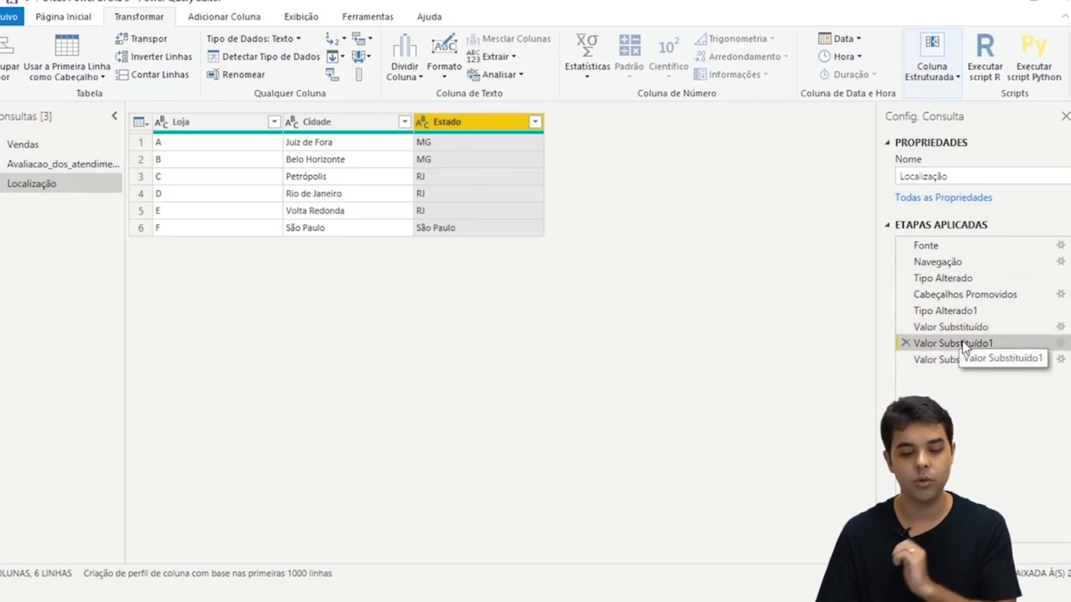
{"action": "left_click", "coordinate": [963, 359]}
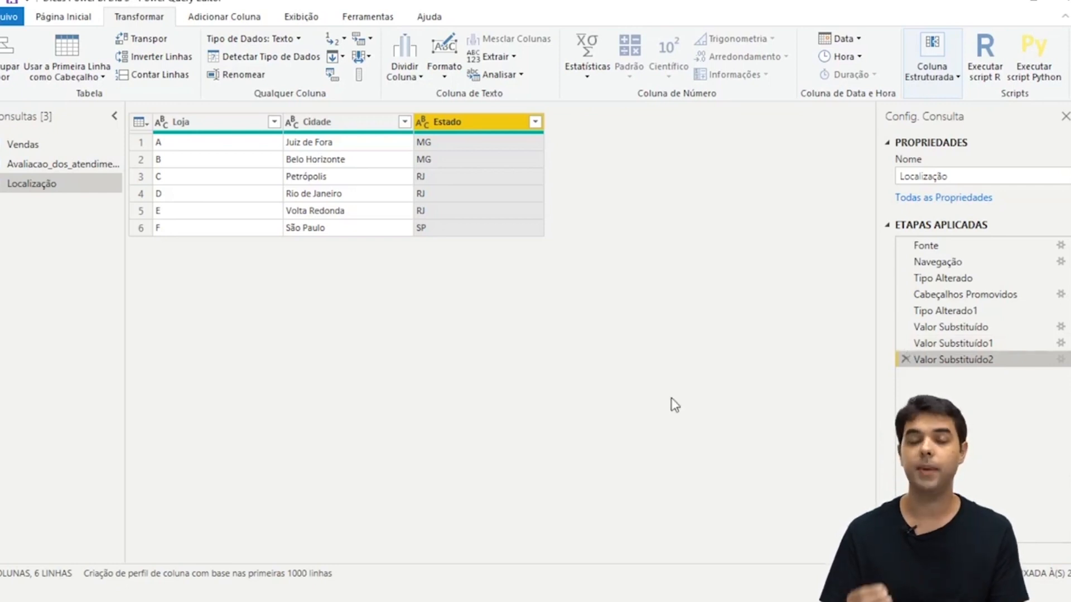
- Open the Vendas query to work on its Preço Unitário column
{"action": "left_click", "coordinate": [46, 150]}
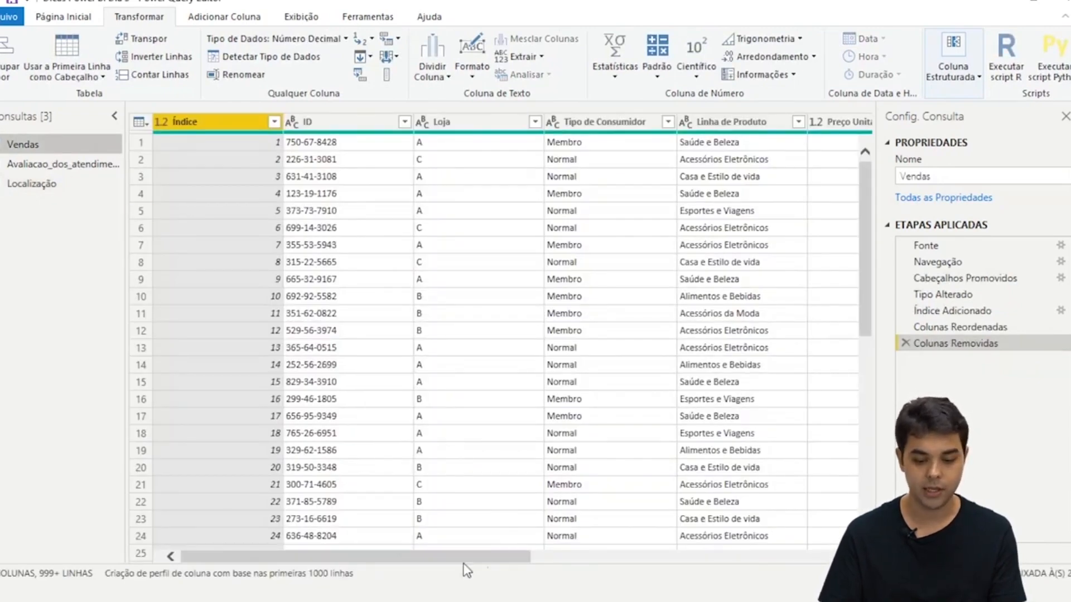
{"action": "left_click_drag", "start_coordinate": [450, 563], "coordinate": [677, 562]}
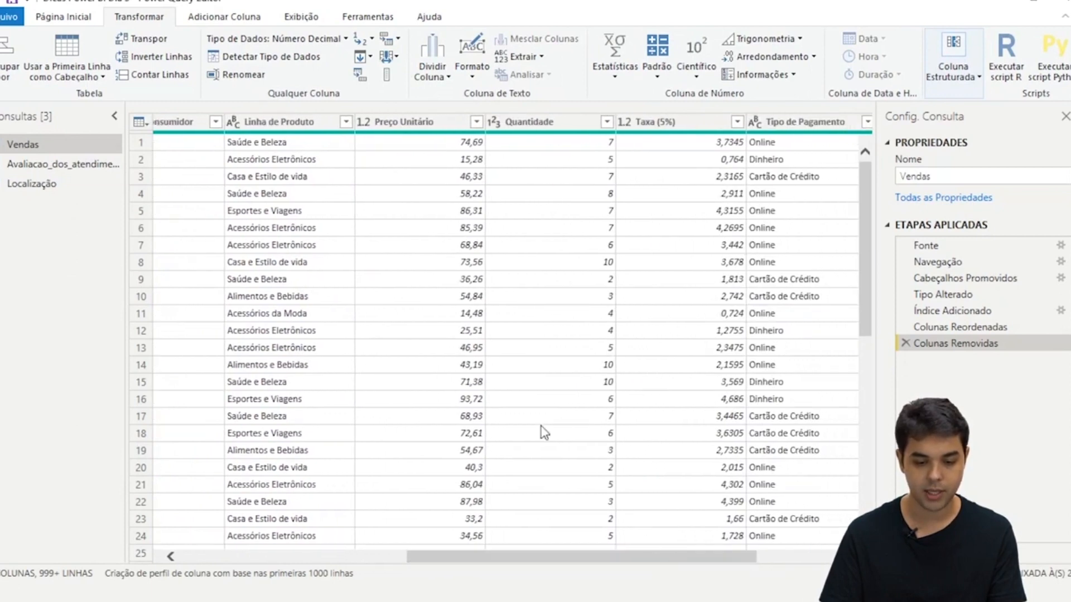
- Try changing the Preço Unitário column's type to Número decimal fixo, and remove that applied step
{"action": "left_click", "coordinate": [450, 119]}
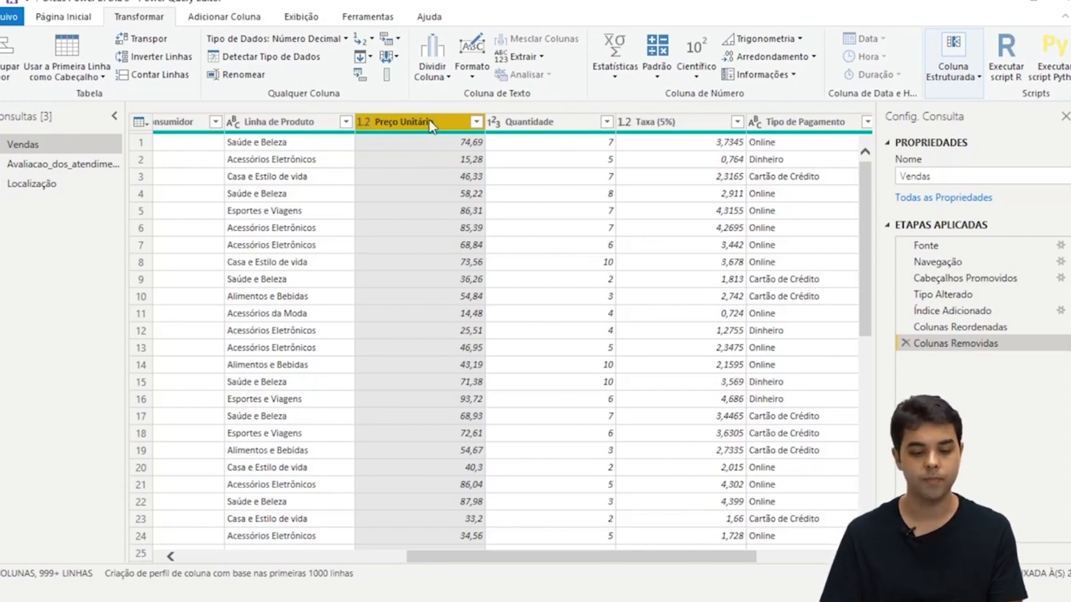
{"action": "right_click", "coordinate": [444, 130]}
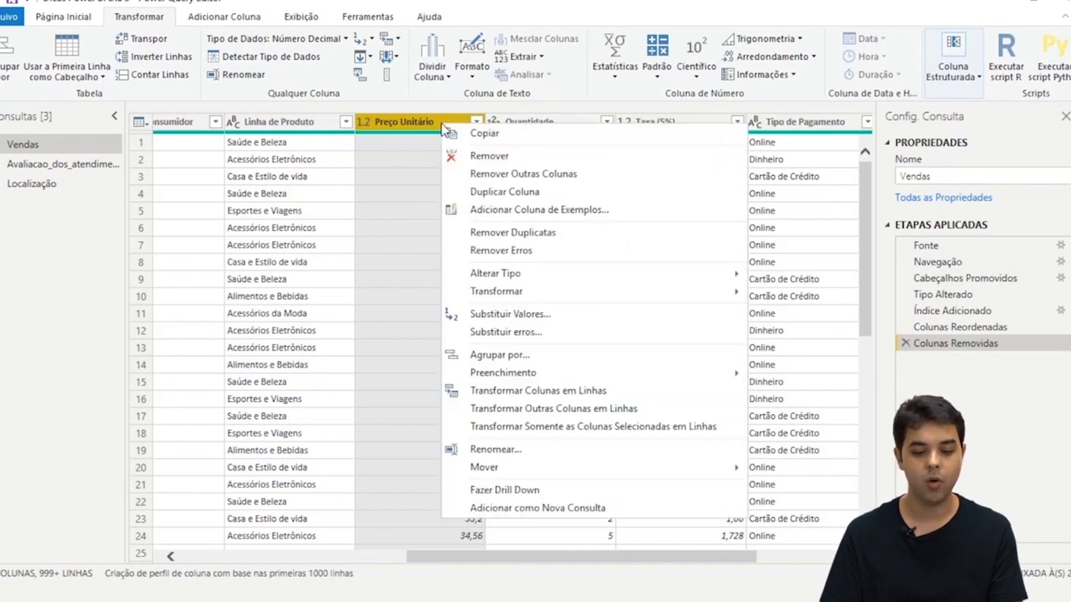
{"action": "mouse_move", "coordinate": [549, 281]}
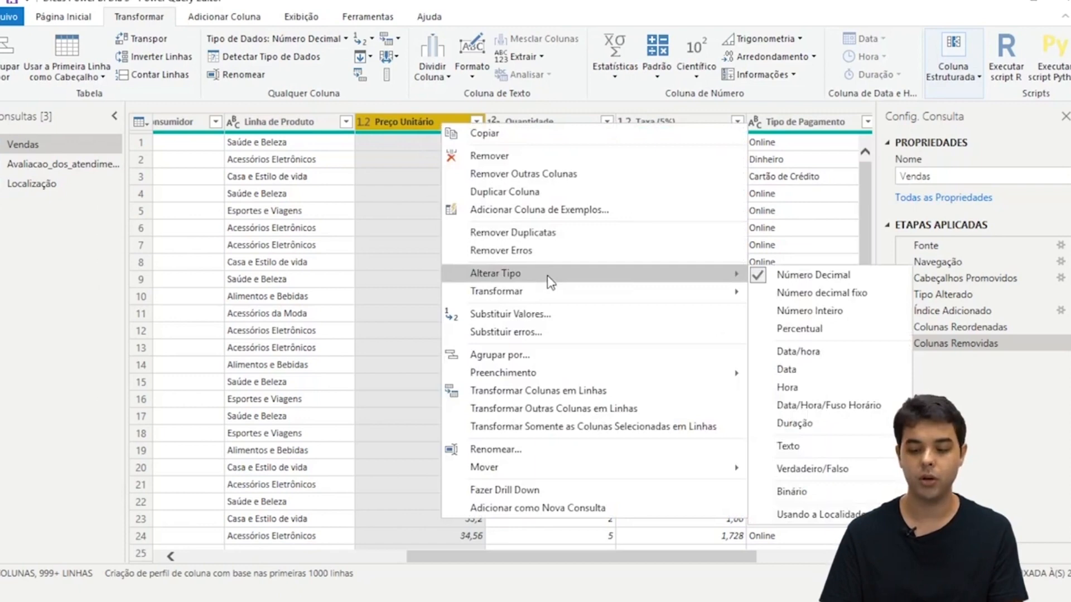
{"action": "left_click", "coordinate": [808, 293]}
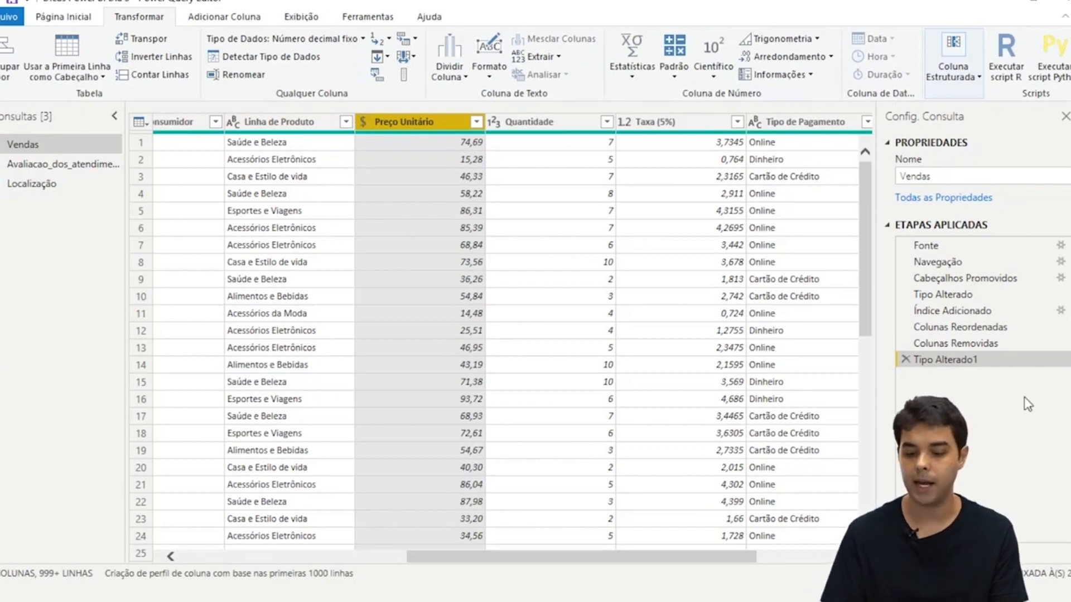
{"action": "left_click", "coordinate": [906, 361]}
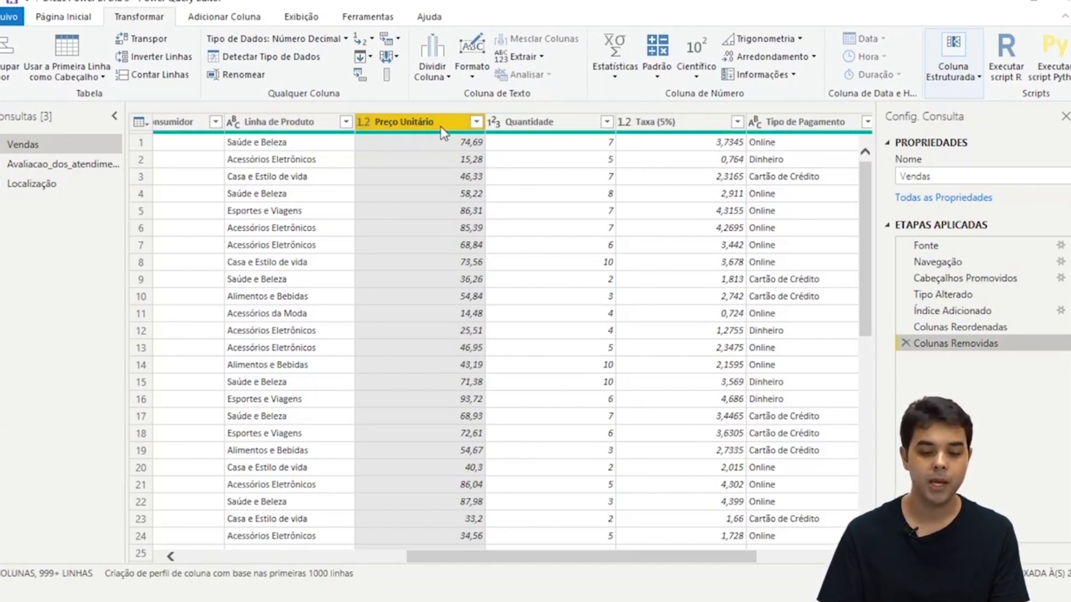
- Set the data type of the Preço Unitário column in the Vendas table to Número decimal fixo
{"action": "mouse_move", "coordinate": [421, 132]}
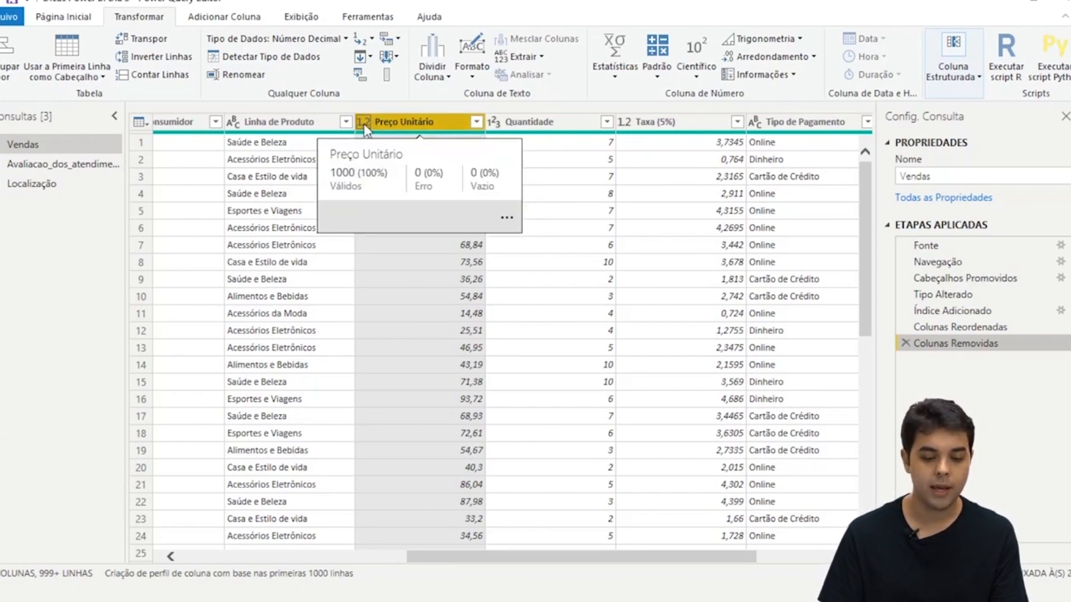
{"action": "left_click", "coordinate": [364, 124]}
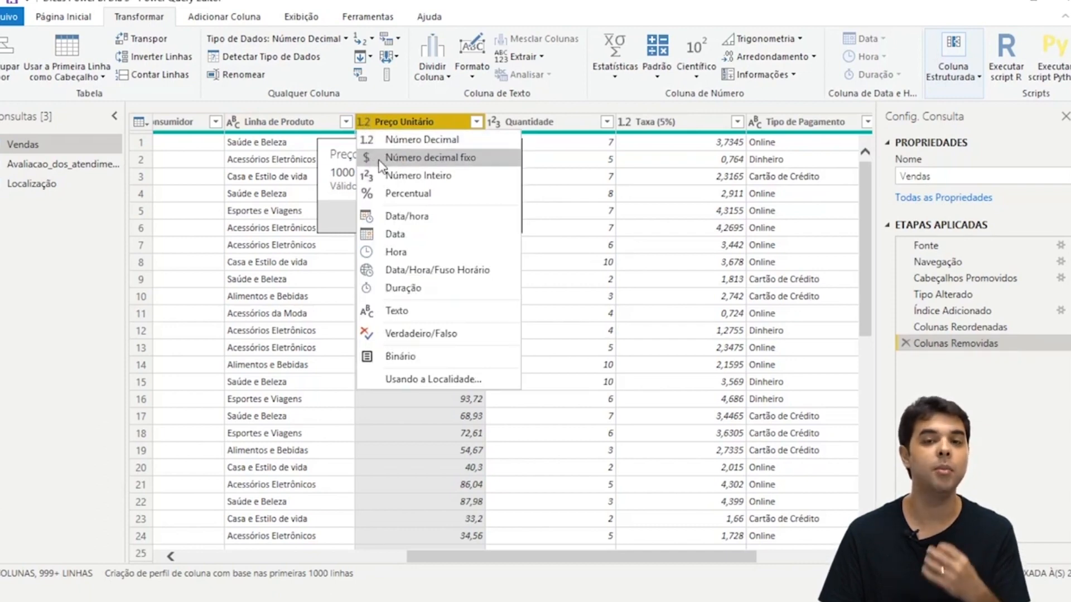
{"action": "left_click", "coordinate": [411, 164]}
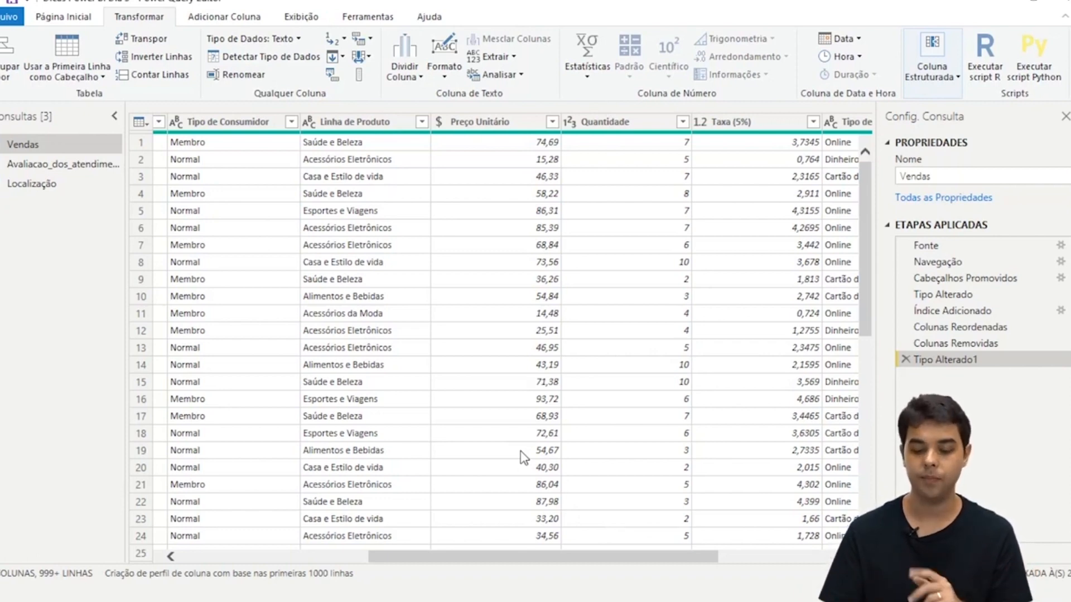
- Add a new column to the Vendas table that extracts the last 4 characters of the ID column
{"action": "left_click_drag", "start_coordinate": [582, 557], "coordinate": [357, 574]}
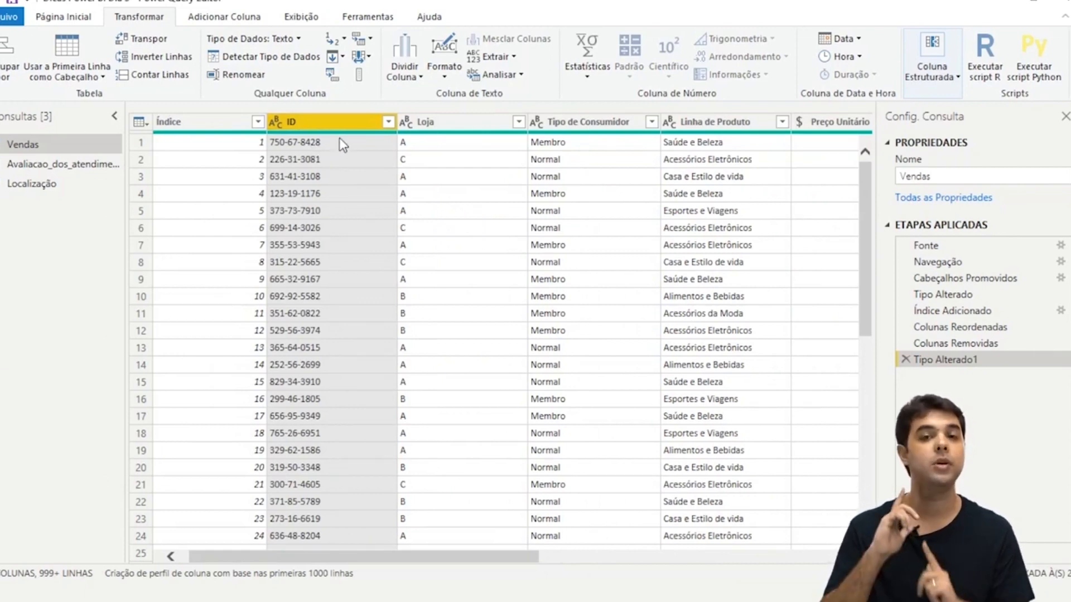
{"action": "left_click", "coordinate": [209, 24]}
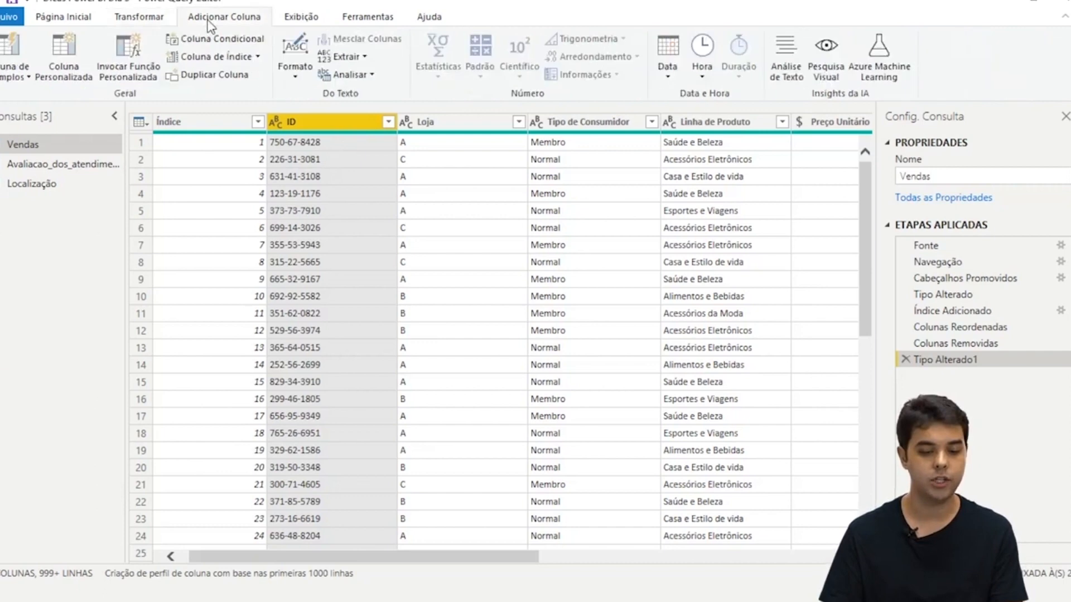
{"action": "left_click", "coordinate": [349, 59]}
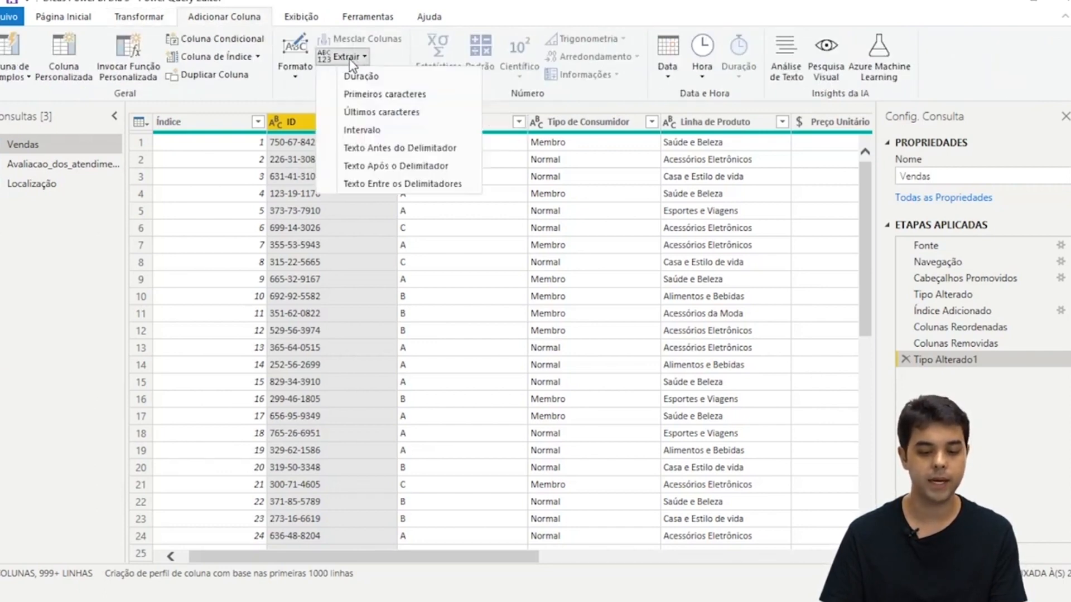
{"action": "left_click", "coordinate": [382, 112]}
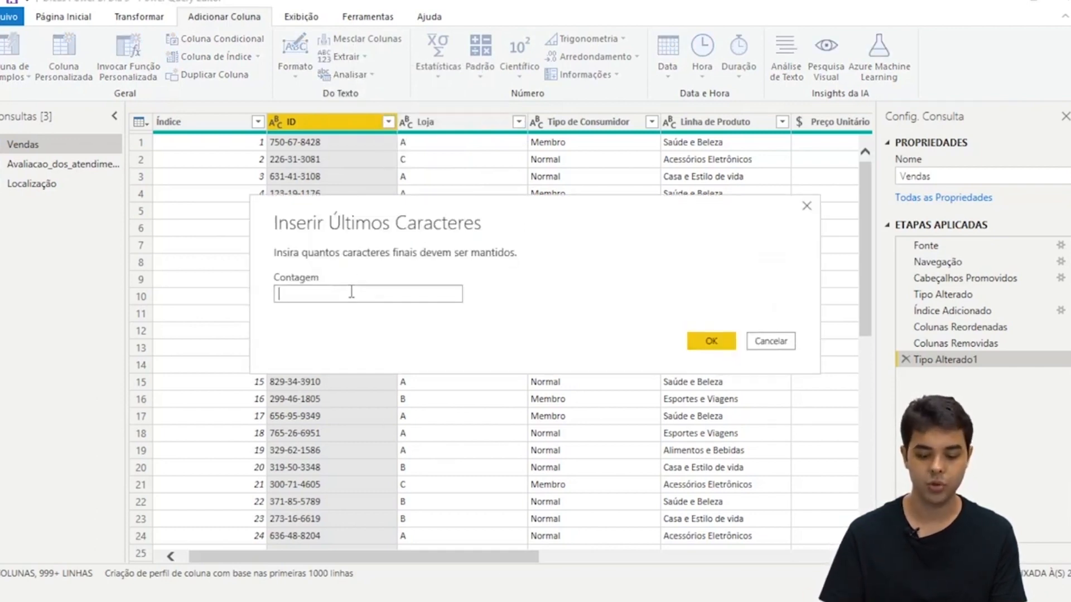
{"action": "type", "text": "4"}
{"action": "left_click", "coordinate": [716, 346]}
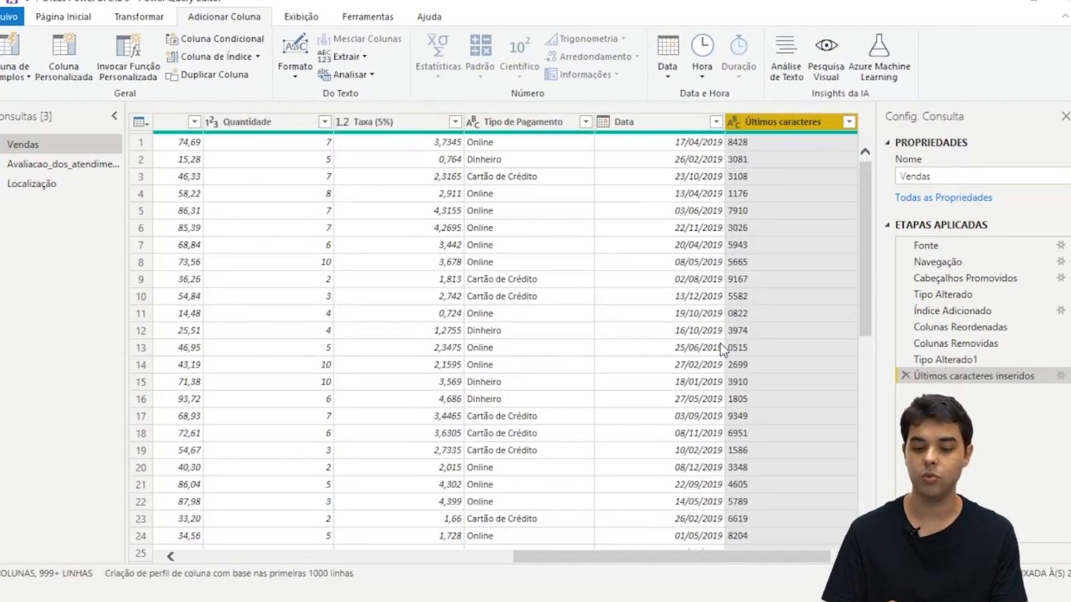
- Rename the extracted-characters column of the Vendas table as Código
{"action": "double_click", "coordinate": [790, 123]}
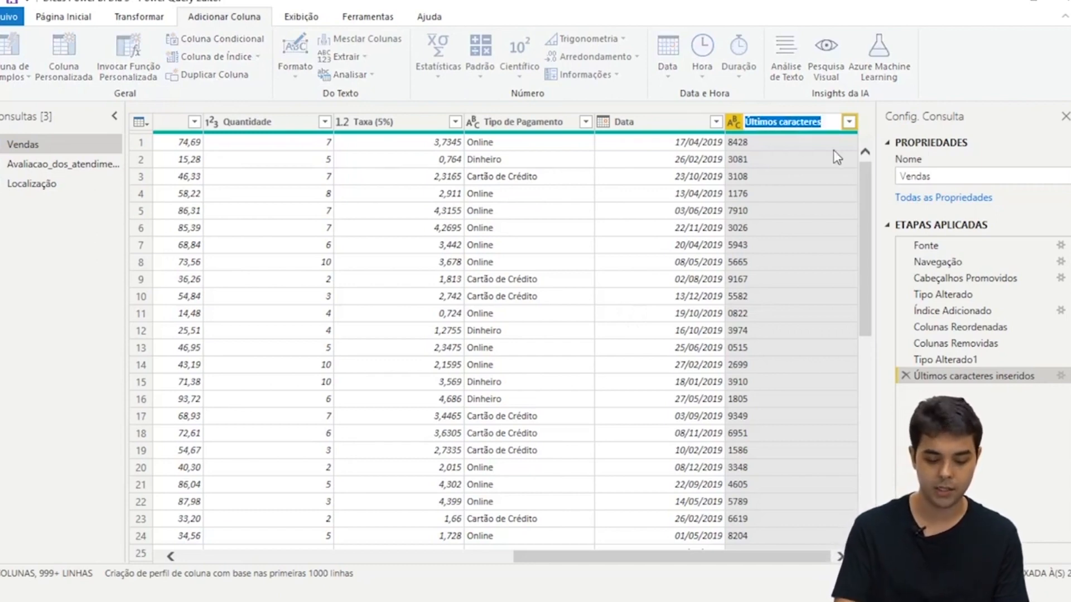
{"action": "type", "text": "Código"}
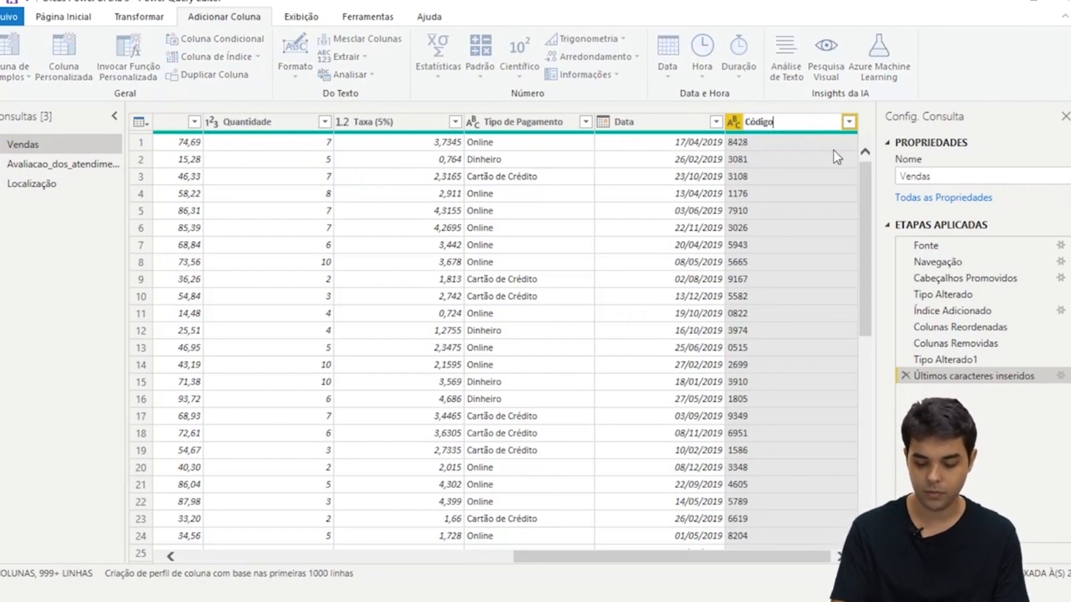
{"action": "key", "text": "Return"}
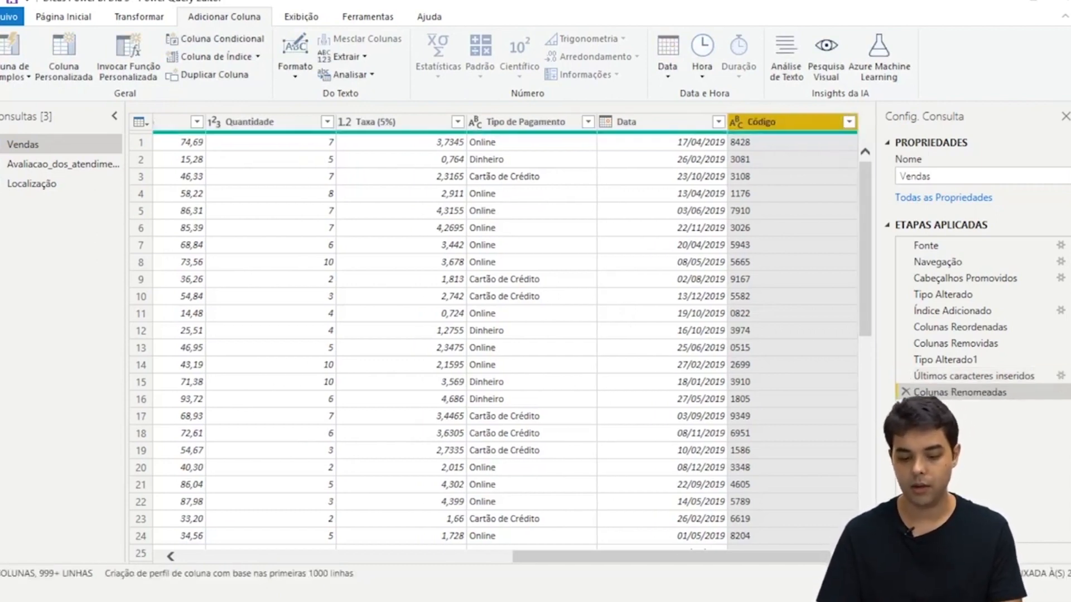
{"action": "left_click_drag", "start_coordinate": [760, 556], "coordinate": [617, 556]}
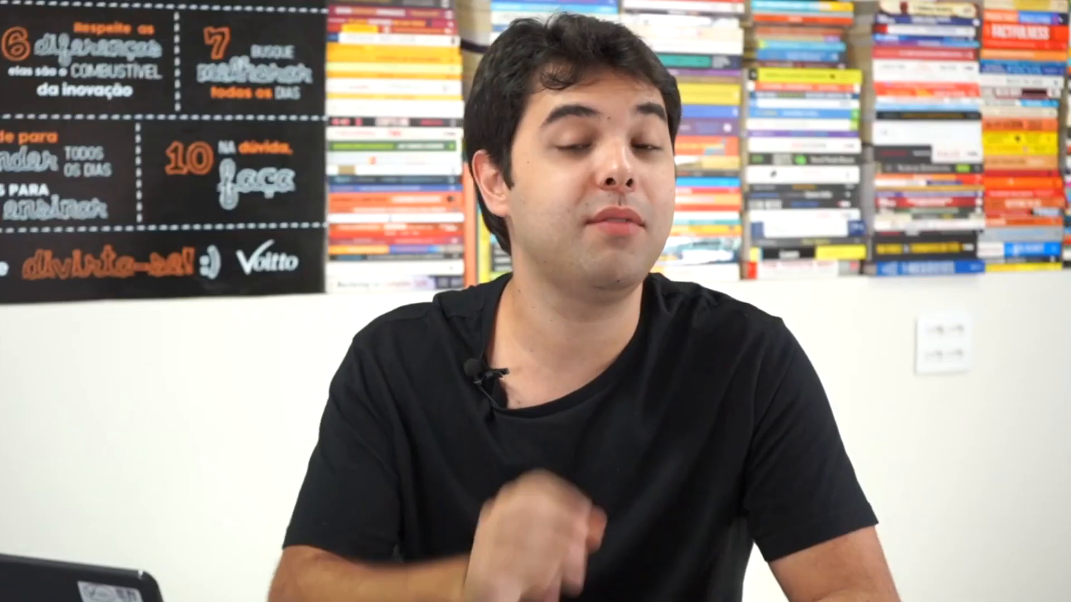